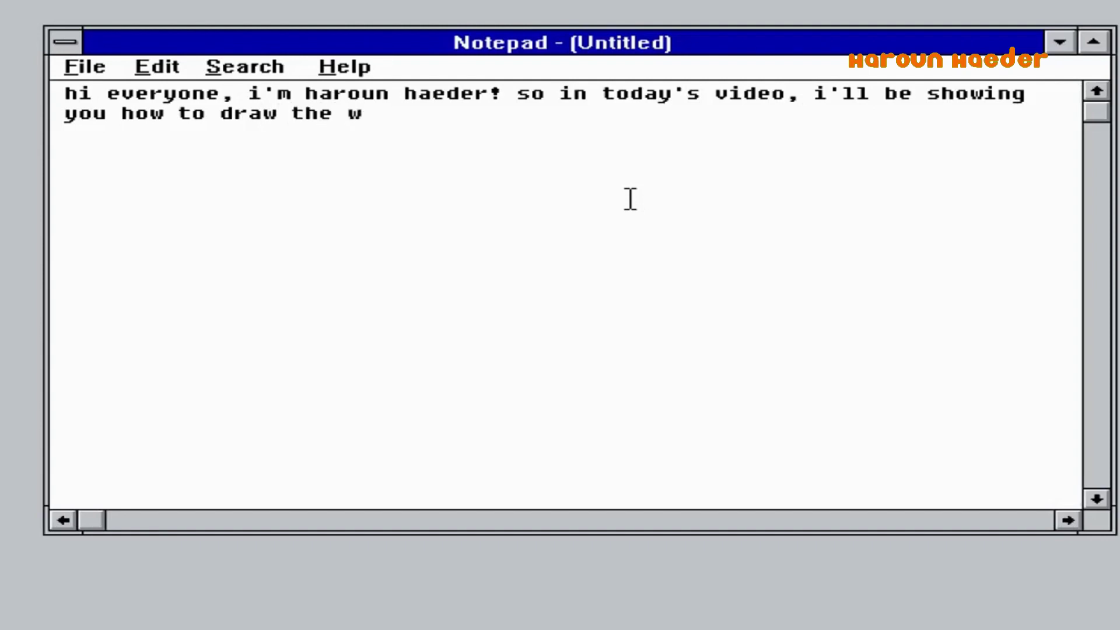
Complete the introduction so it ends "the windows vista logo using the windows 3.1 paint program, now let's go".
{"action": "type", "text": "indows vista logo using the w"}
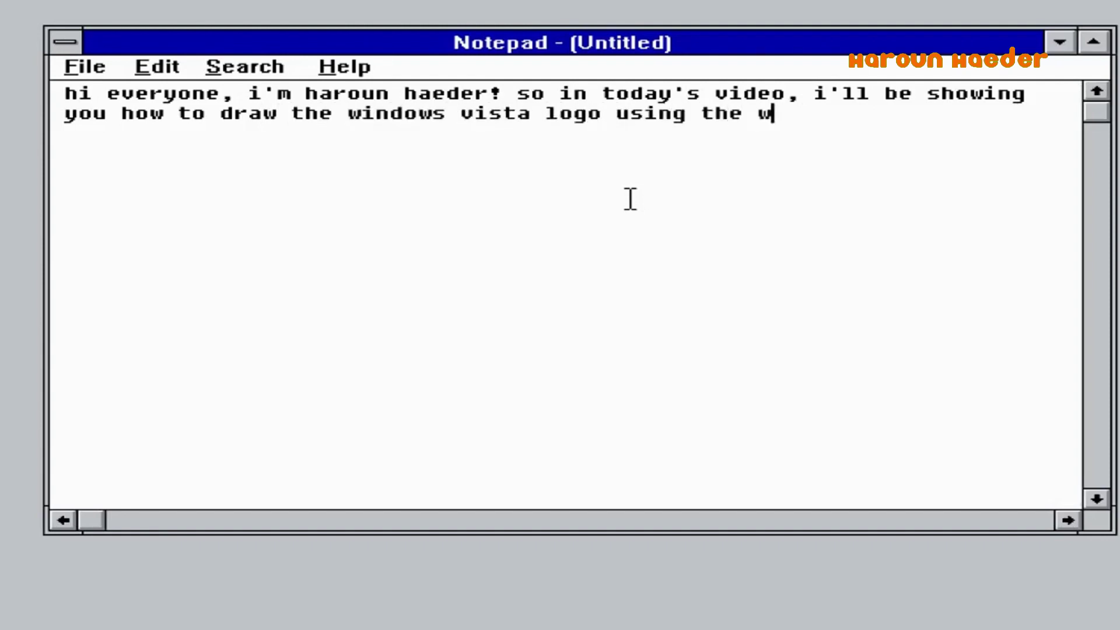
{"action": "type", "text": "indows 3.1 paint "}
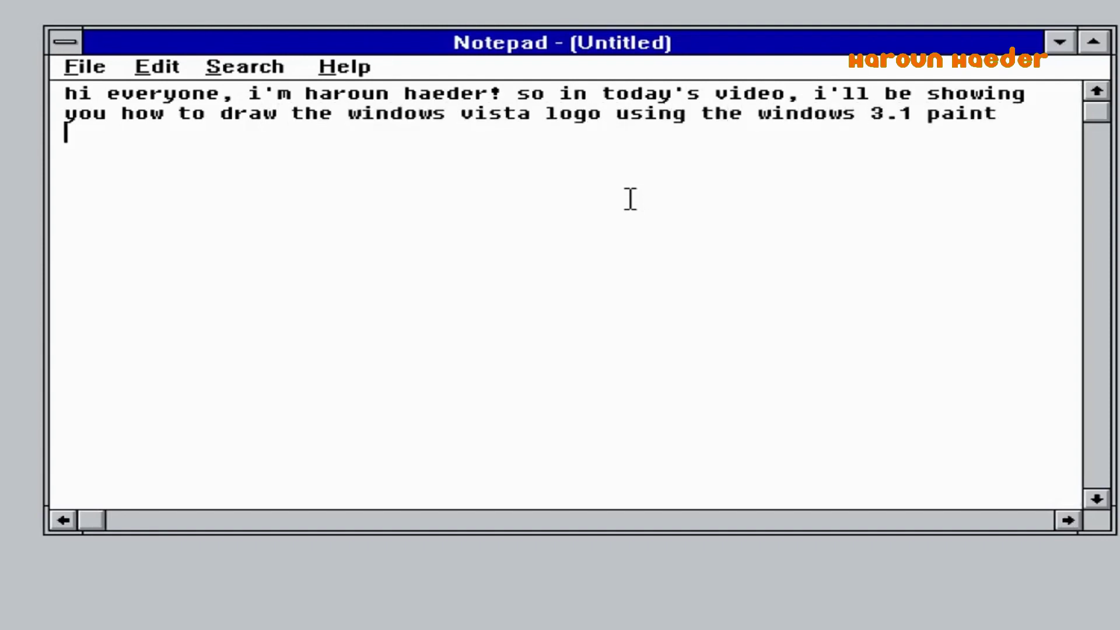
{"action": "type", "text": "program, now let's go"}
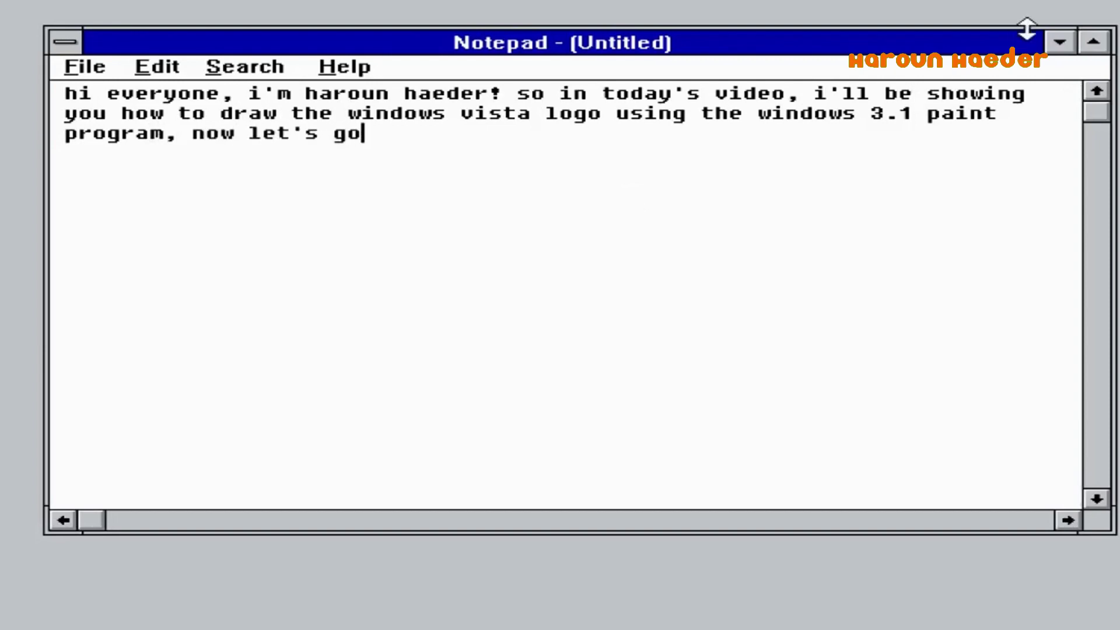
Switch to Paintbrush and draw a right-leaning straight red line near the middle of the blank canvas.
{"action": "left_click", "coordinate": [1059, 43]}
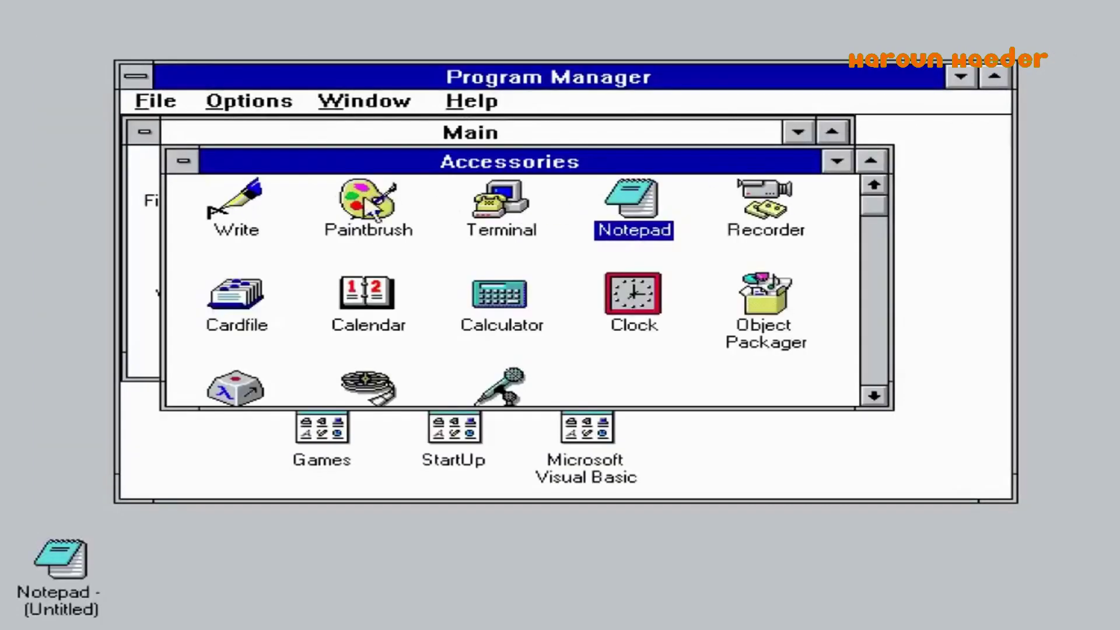
{"action": "double_click", "coordinate": [369, 201]}
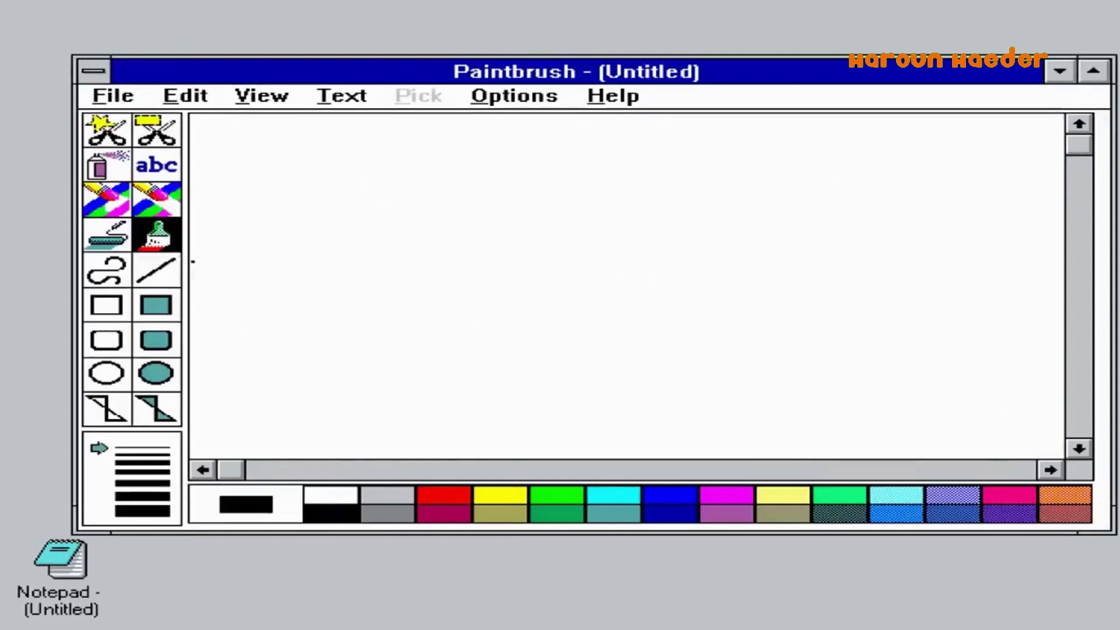
{"action": "left_click", "coordinate": [454, 494]}
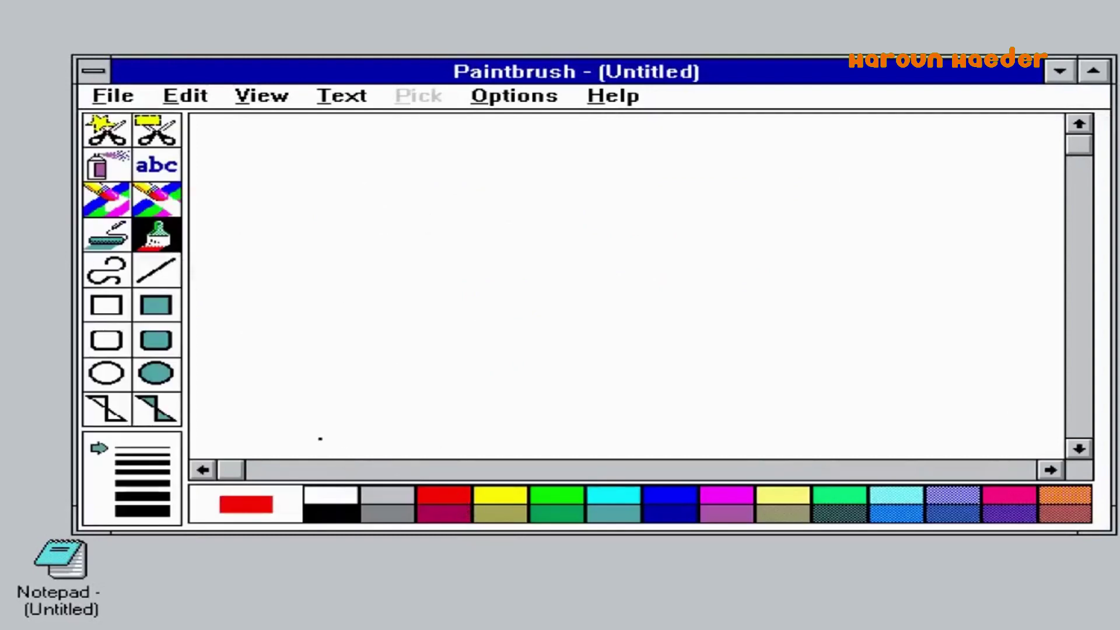
{"action": "left_click", "coordinate": [156, 269]}
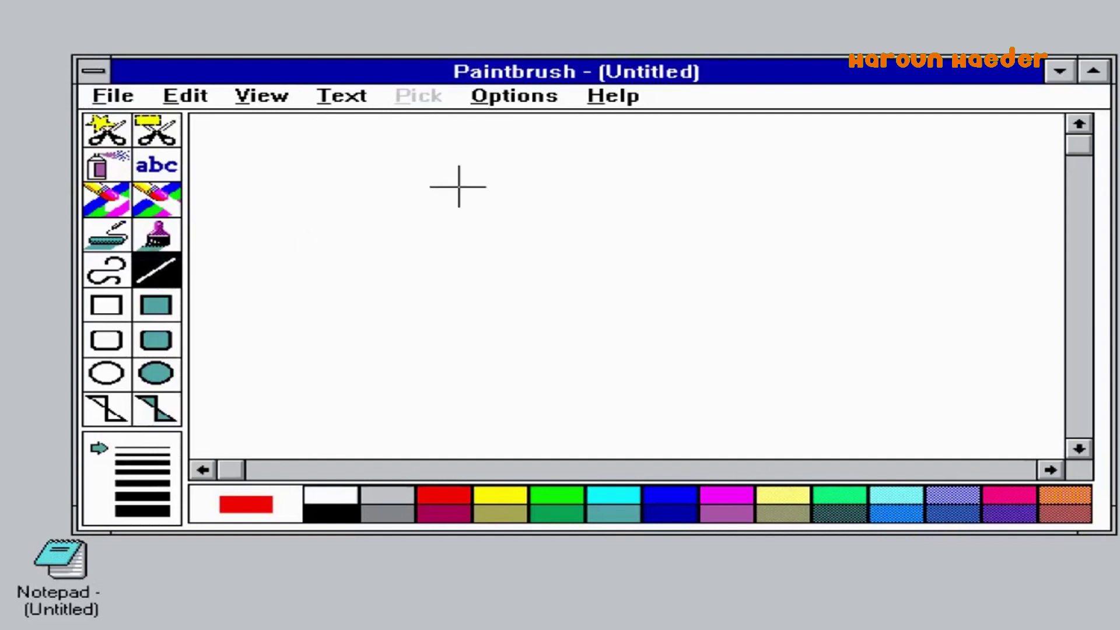
{"action": "left_click_drag", "start_coordinate": [392, 380], "coordinate": [503, 179]}
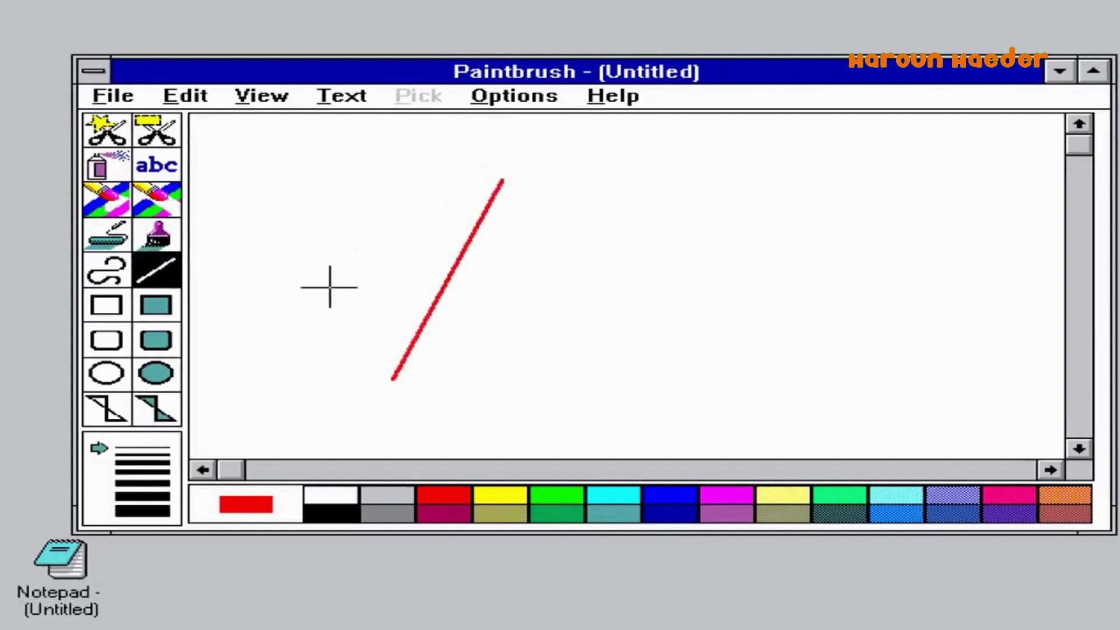
Copy the slanted red line and place the copy to its right, slightly lower, as the flag's second side.
{"action": "left_click", "coordinate": [151, 130]}
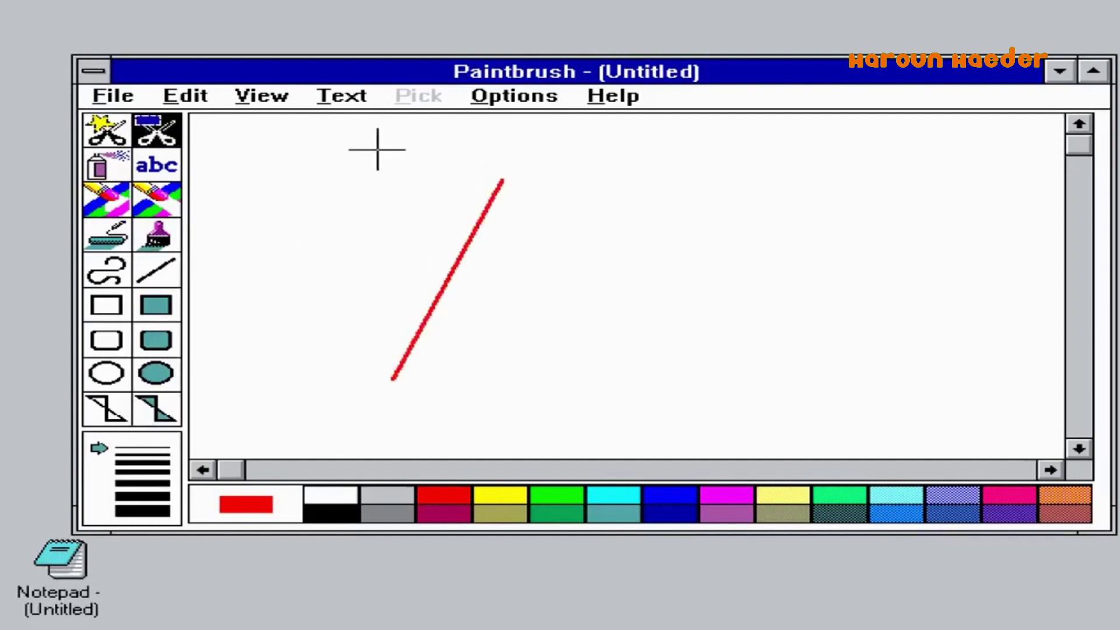
{"action": "left_click_drag", "start_coordinate": [536, 304], "coordinate": [529, 408]}
{"action": "key", "text": "ctrl+c"}
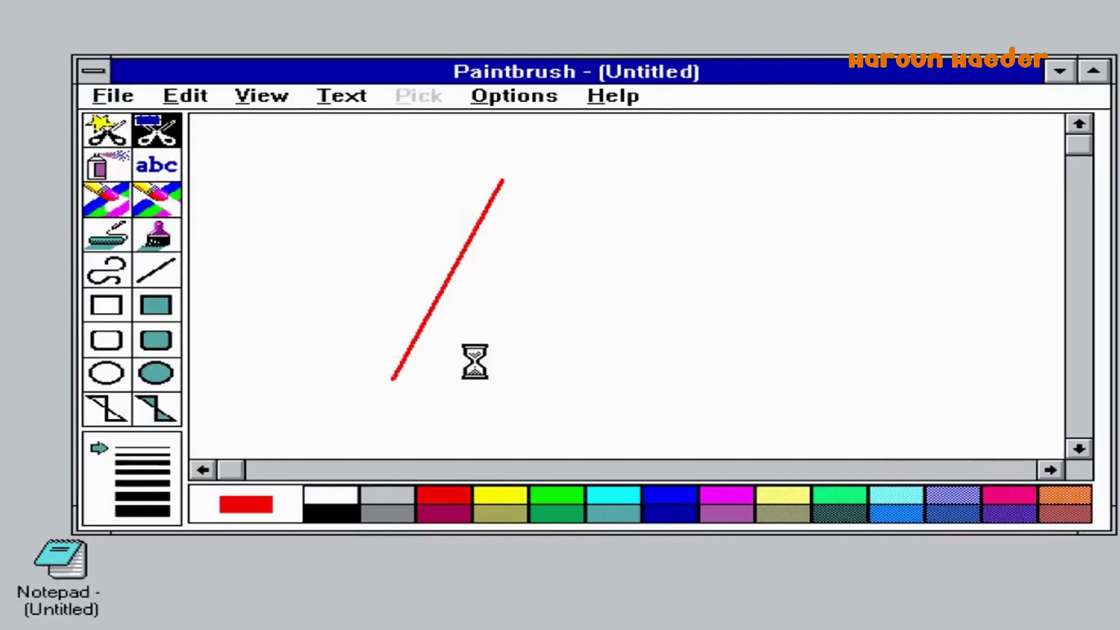
{"action": "key", "text": "ctrl+v"}
{"action": "left_click_drag", "start_coordinate": [240, 231], "coordinate": [658, 292]}
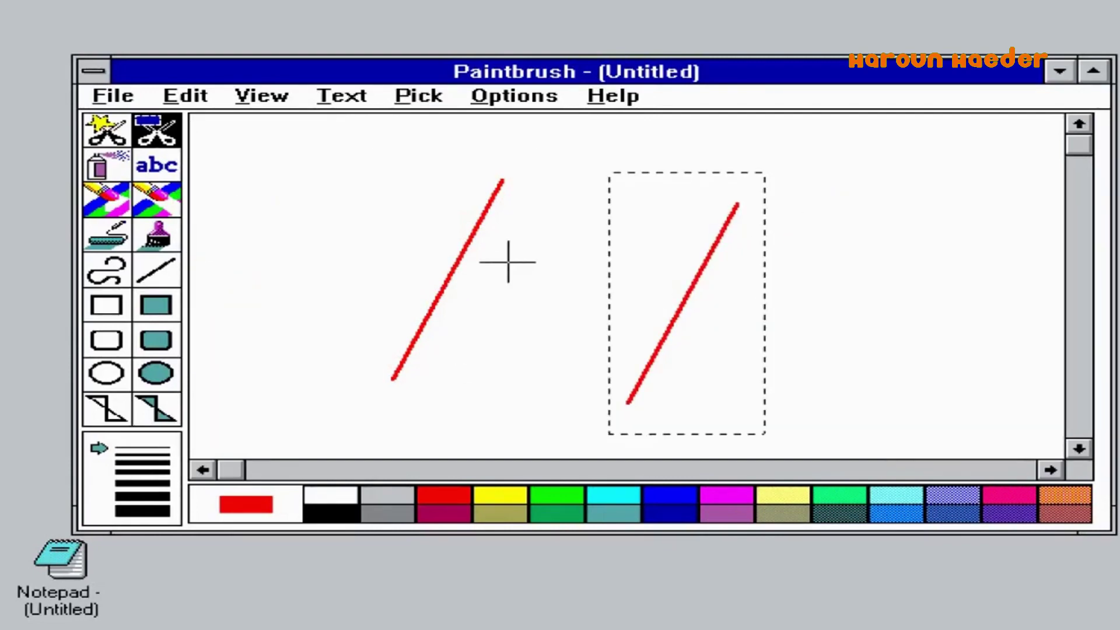
Join the upper and lower ends of the two red lines with wavy Brush strokes to close the flag outline.
{"action": "left_click", "coordinate": [155, 234]}
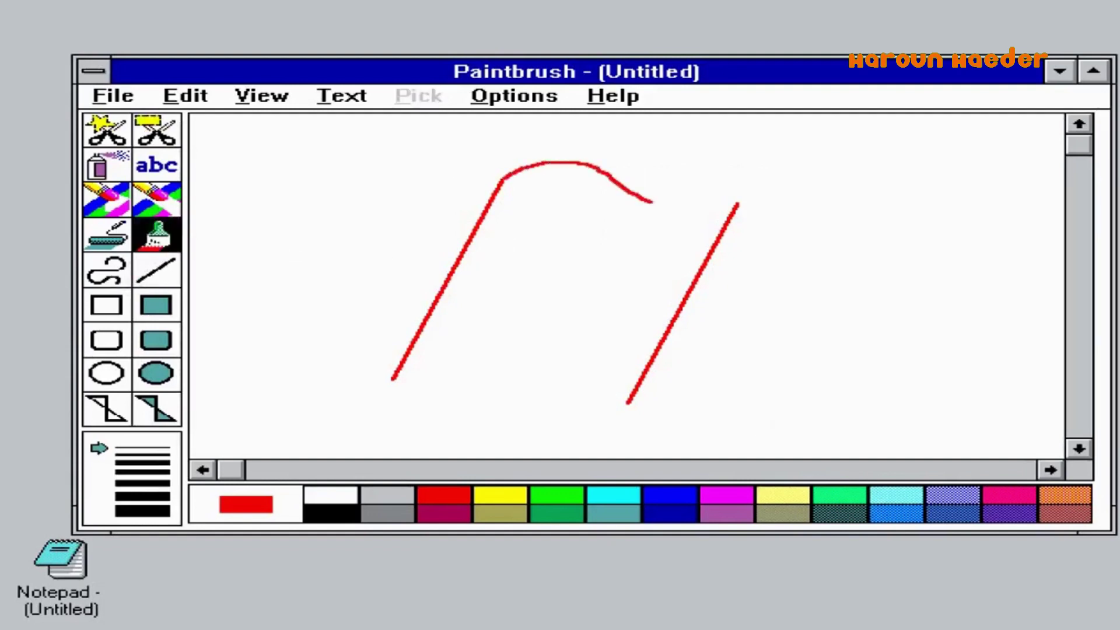
{"action": "left_click_drag", "start_coordinate": [651, 202], "coordinate": [738, 205]}
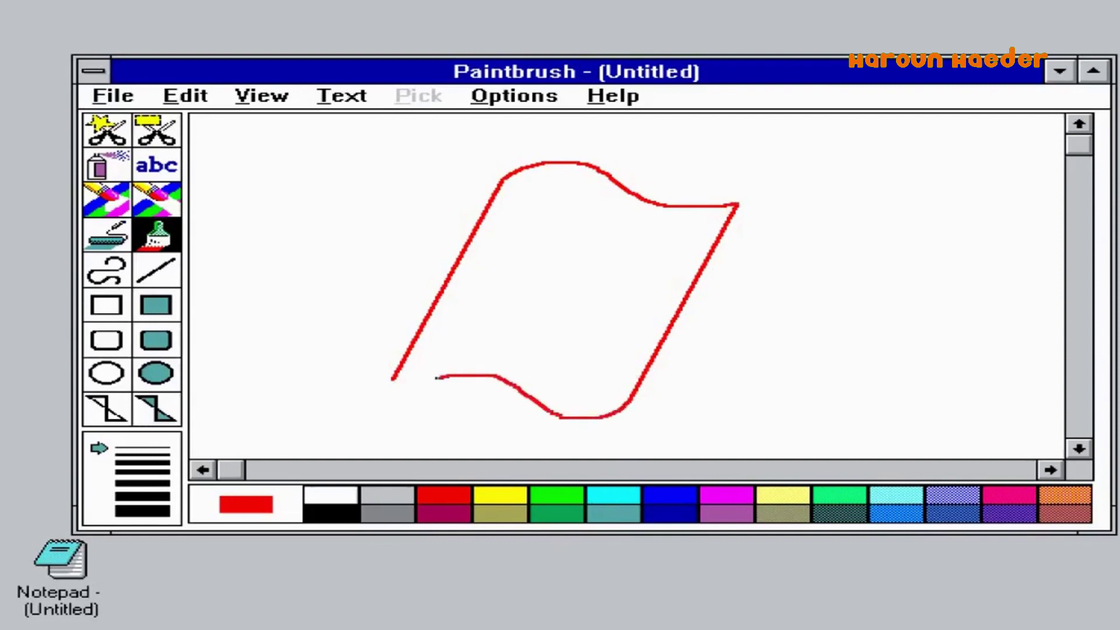
Move the lower part of the flag outline up along its slanted sides to shorten it, and fill the flag with red.
{"action": "left_click", "coordinate": [155, 130]}
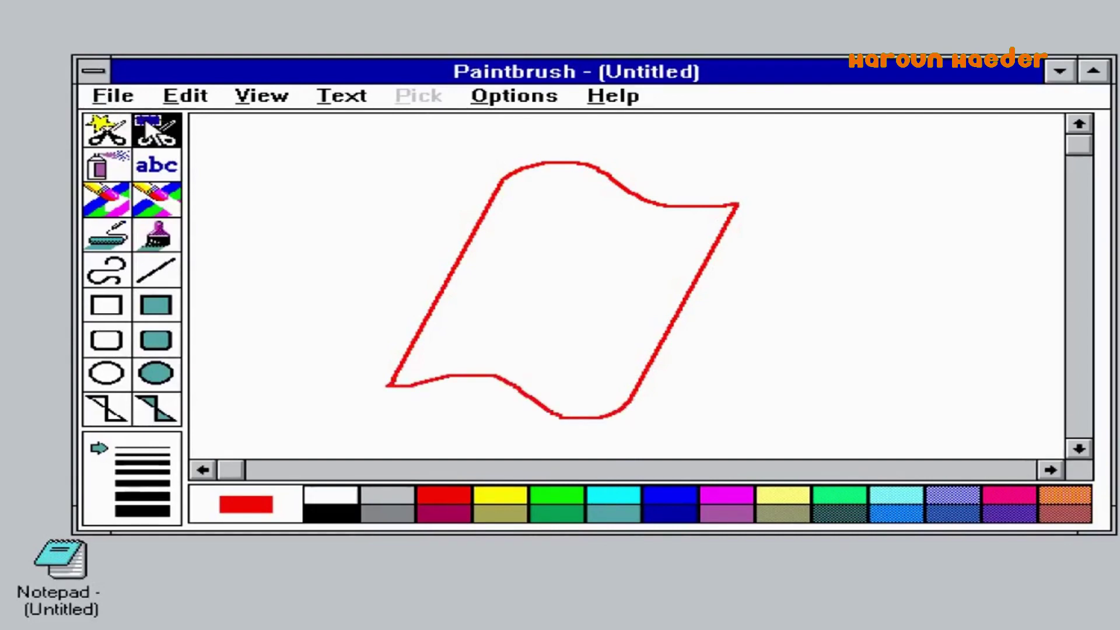
{"action": "left_click_drag", "start_coordinate": [313, 282], "coordinate": [841, 457]}
{"action": "left_click_drag", "start_coordinate": [623, 300], "coordinate": [615, 277]}
{"action": "left_click_drag", "start_coordinate": [804, 249], "coordinate": [804, 450]}
{"action": "left_click_drag", "start_coordinate": [617, 322], "coordinate": [638, 351]}
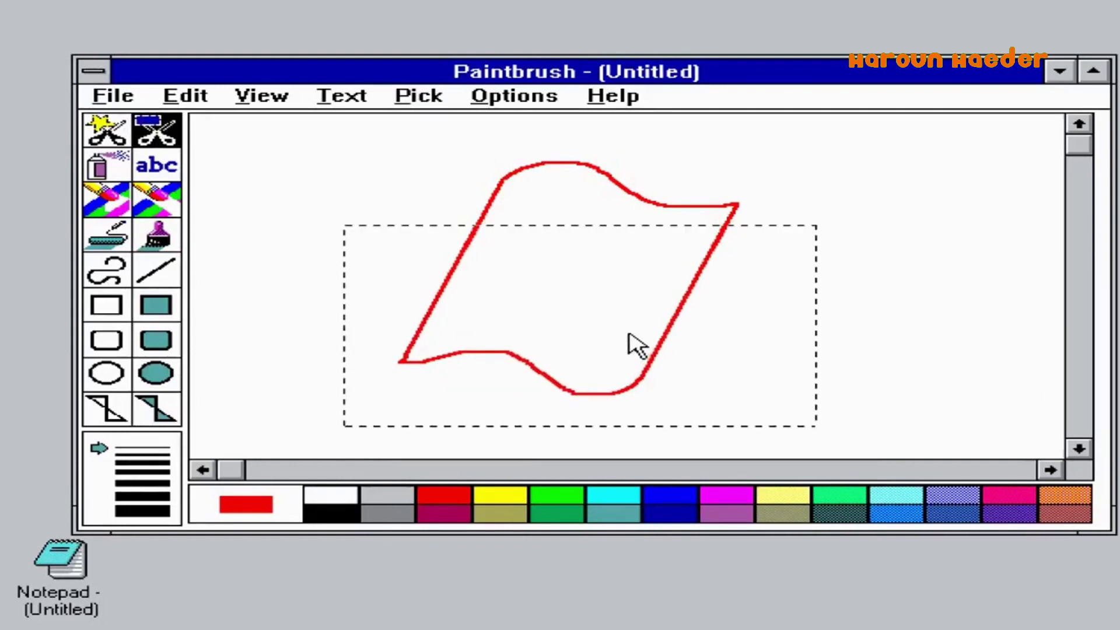
{"action": "left_click", "coordinate": [158, 232]}
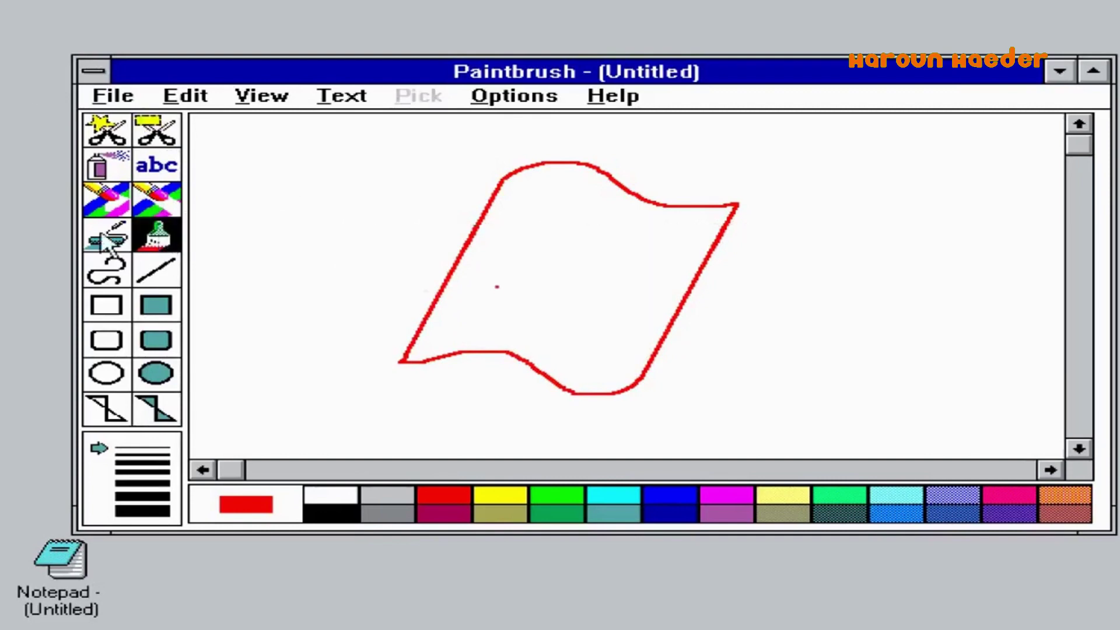
{"action": "left_click", "coordinate": [649, 302]}
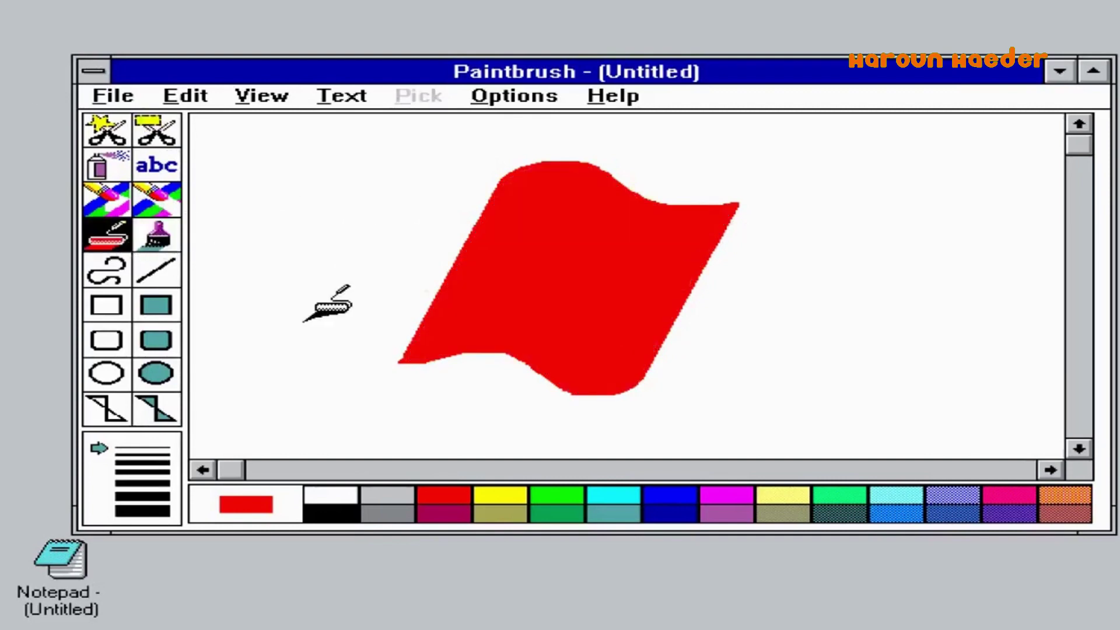
Set up the Line tool with white and a thicker line width for cutting the red flag.
{"action": "left_click", "coordinate": [156, 270]}
{"action": "left_click", "coordinate": [139, 461]}
{"action": "left_click", "coordinate": [344, 496]}
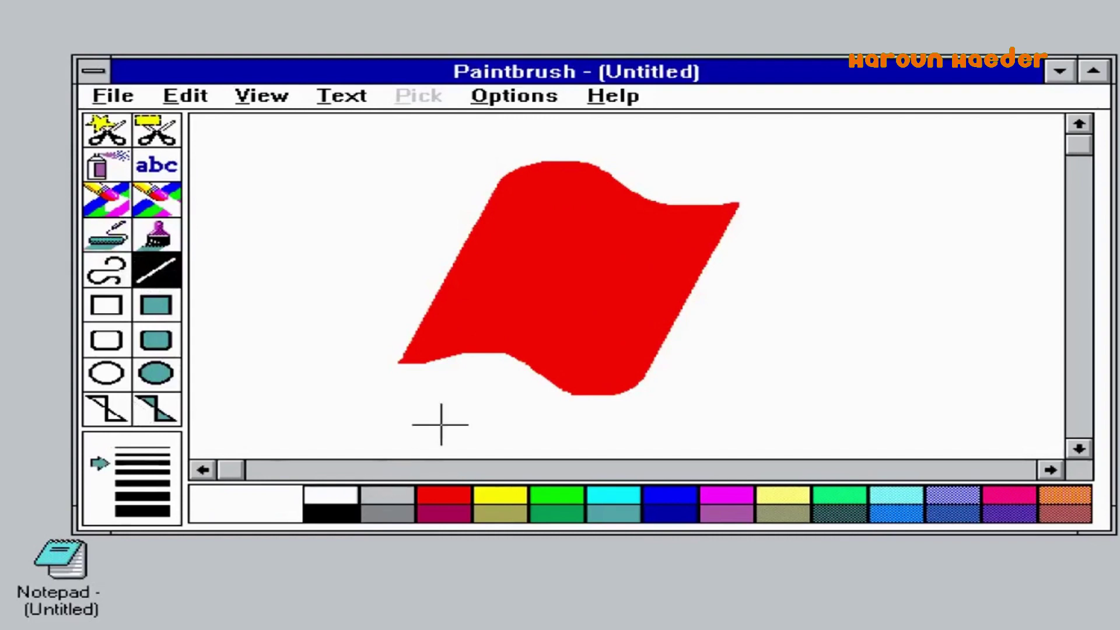
{"action": "left_click_drag", "start_coordinate": [505, 386], "coordinate": [661, 120]}
{"action": "left_click_drag", "start_coordinate": [510, 156], "coordinate": [344, 444]}
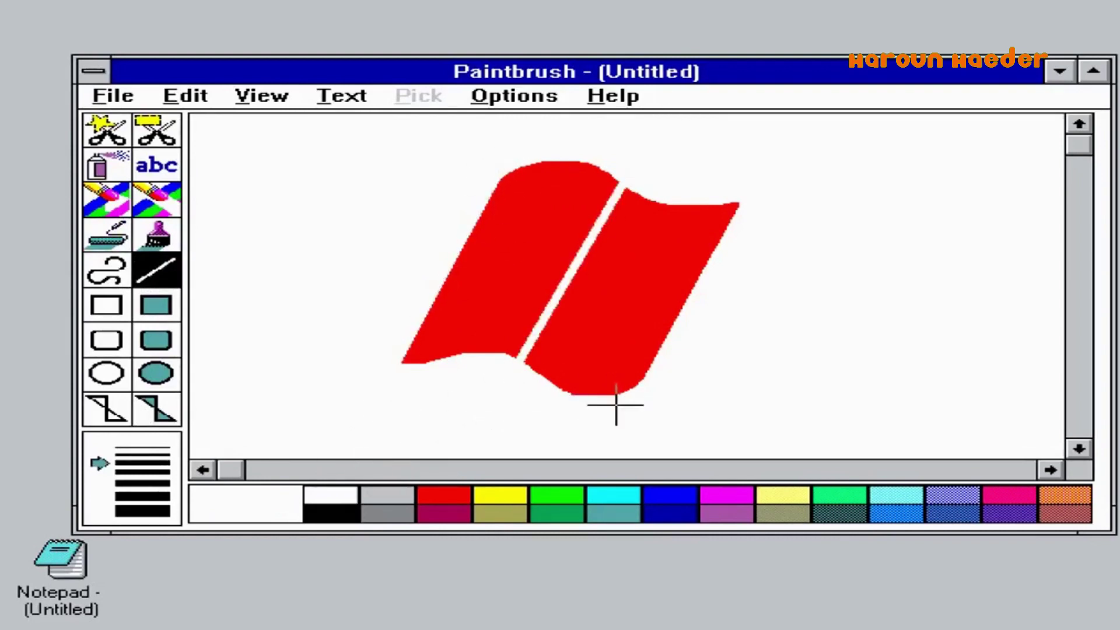
{"action": "left_click_drag", "start_coordinate": [615, 404], "coordinate": [795, 114]}
{"action": "key", "text": "ctrl+z"}
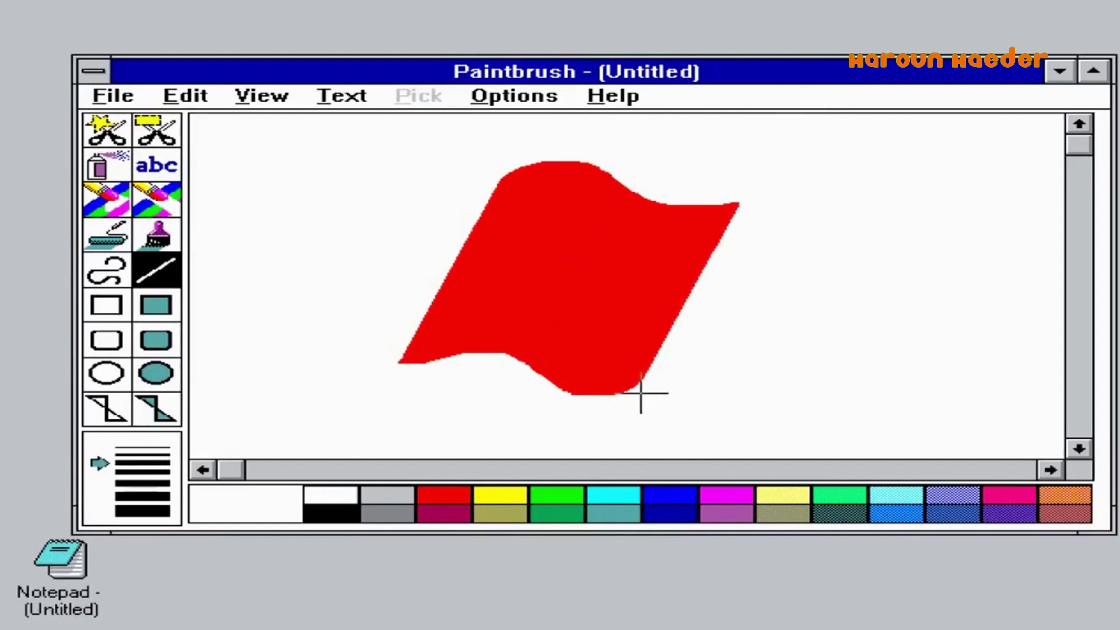
Trim the flag's right edge with a slanted white line and draw a parallel white divider through its middle.
{"action": "left_click_drag", "start_coordinate": [642, 390], "coordinate": [753, 195]}
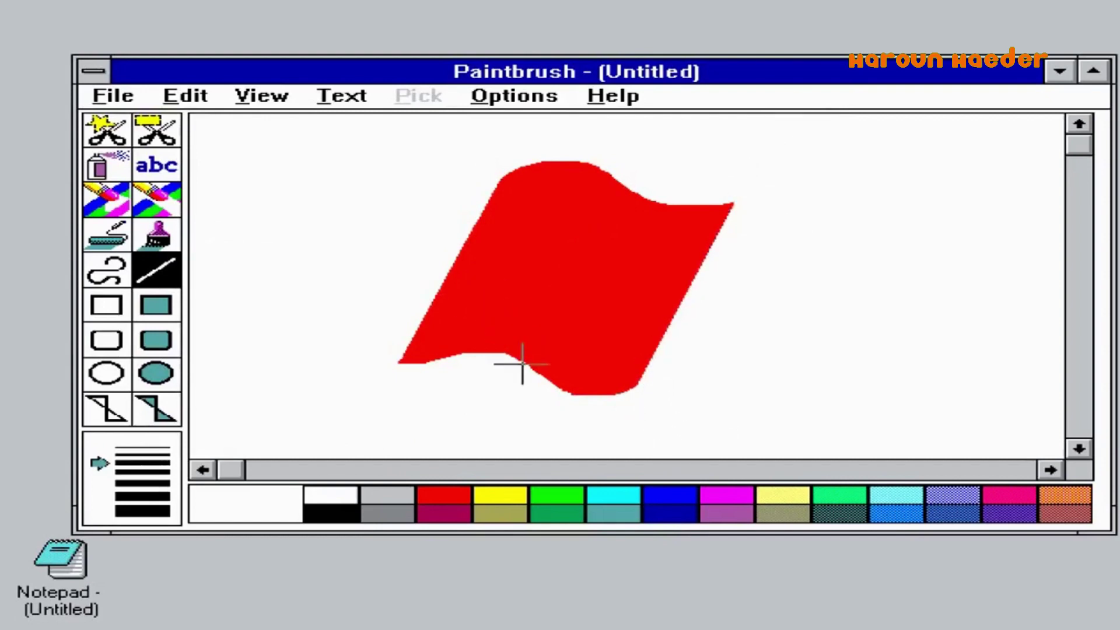
{"action": "left_click_drag", "start_coordinate": [515, 375], "coordinate": [666, 118]}
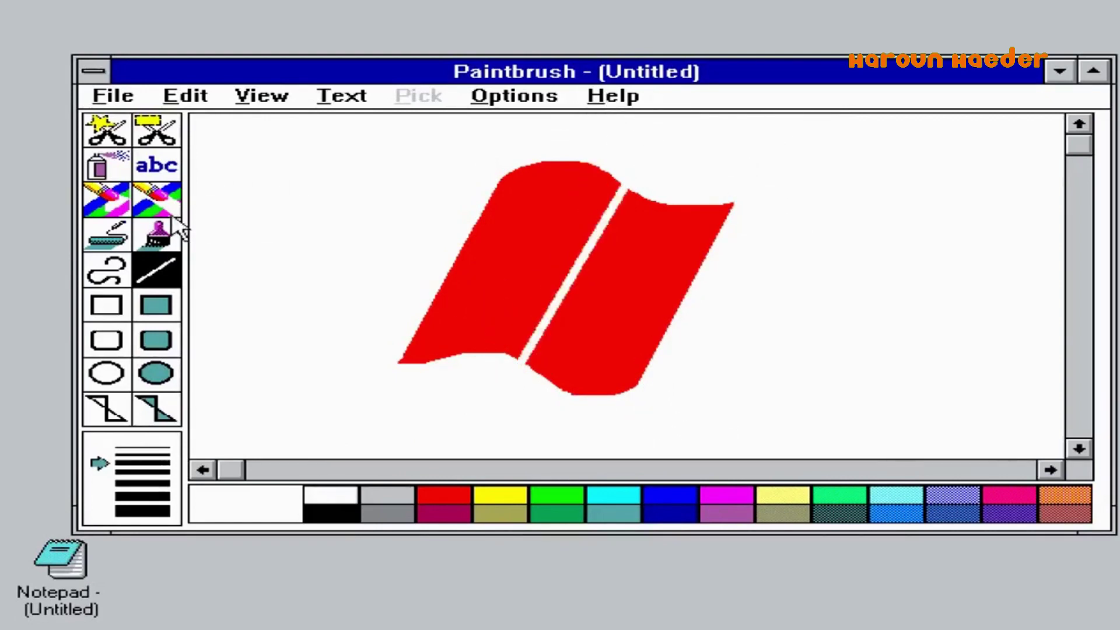
Paint a wavy white Brush stroke across the middle of the flag to split it into four panes.
{"action": "left_click", "coordinate": [158, 234]}
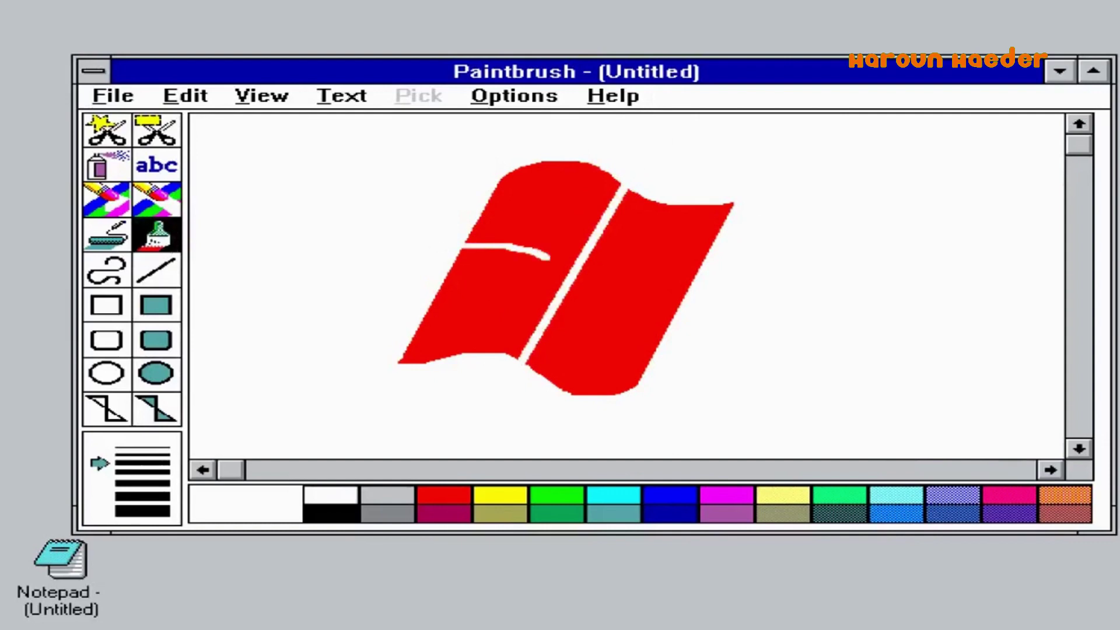
{"action": "left_click", "coordinate": [545, 257]}
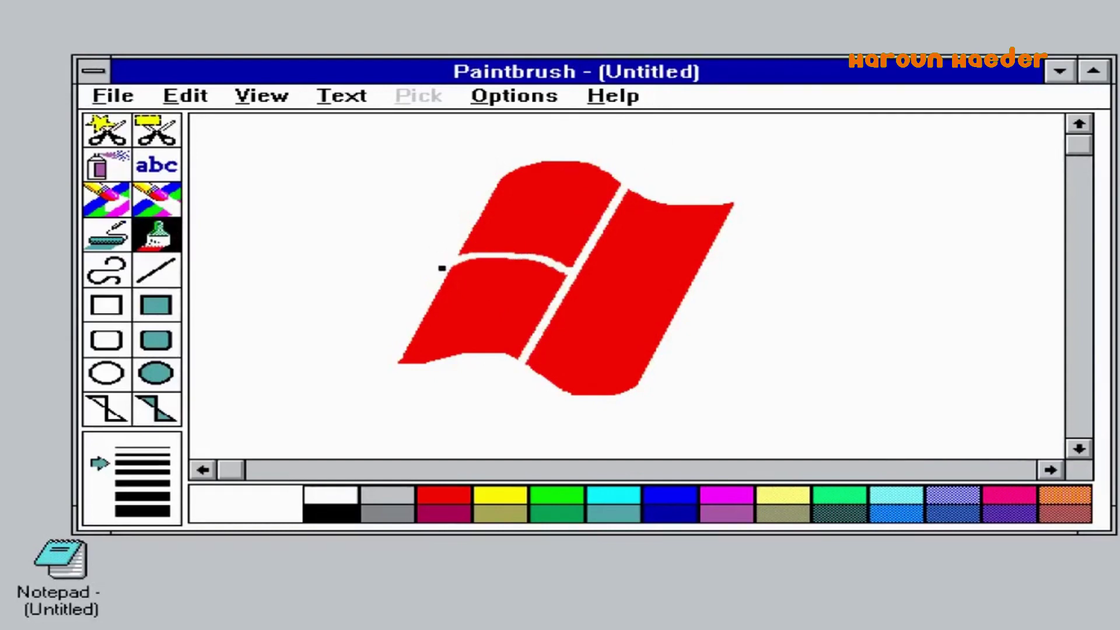
{"action": "mouse_move", "coordinate": [613, 293]}
{"action": "left_mouse_down"}
{"action": "mouse_move", "coordinate": [671, 304]}
{"action": "mouse_move", "coordinate": [712, 295]}
{"action": "left_mouse_up"}
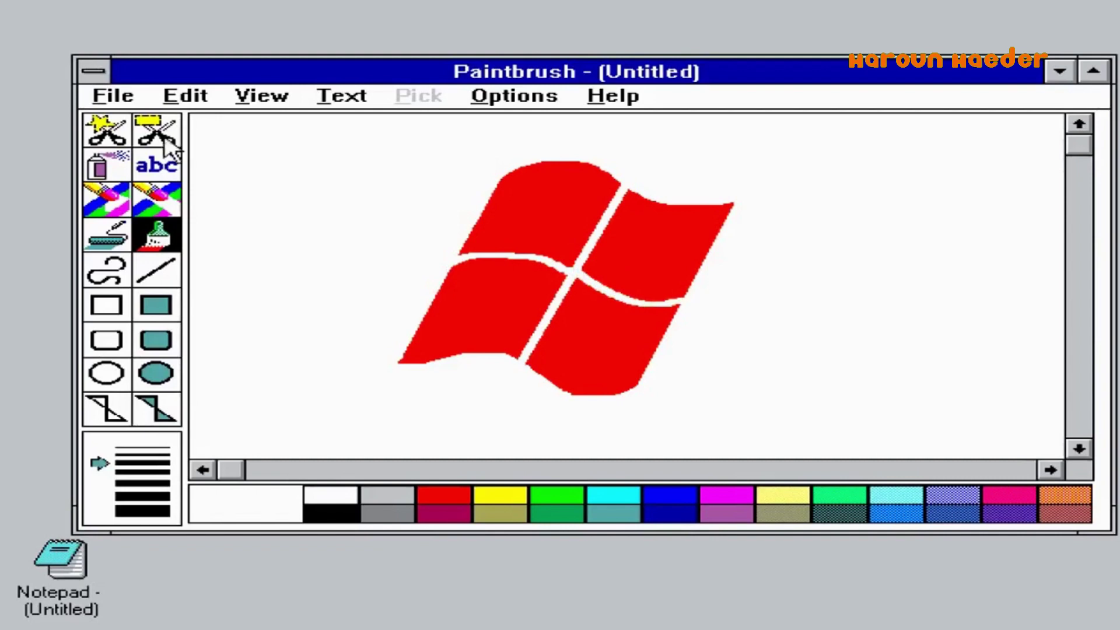
Fill the flag's lower-left pane with blue, the upper-right pane with green and the lower-right pane with yellow.
{"action": "left_click", "coordinate": [109, 238]}
{"action": "left_click", "coordinate": [692, 502]}
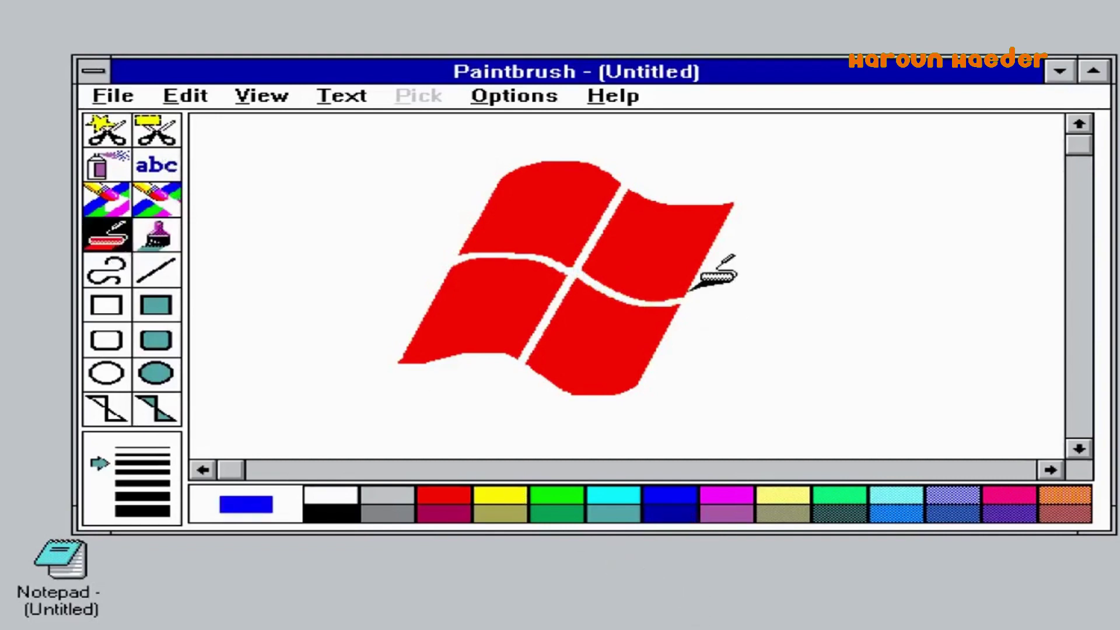
{"action": "left_click", "coordinate": [691, 288]}
{"action": "left_click", "coordinate": [433, 330]}
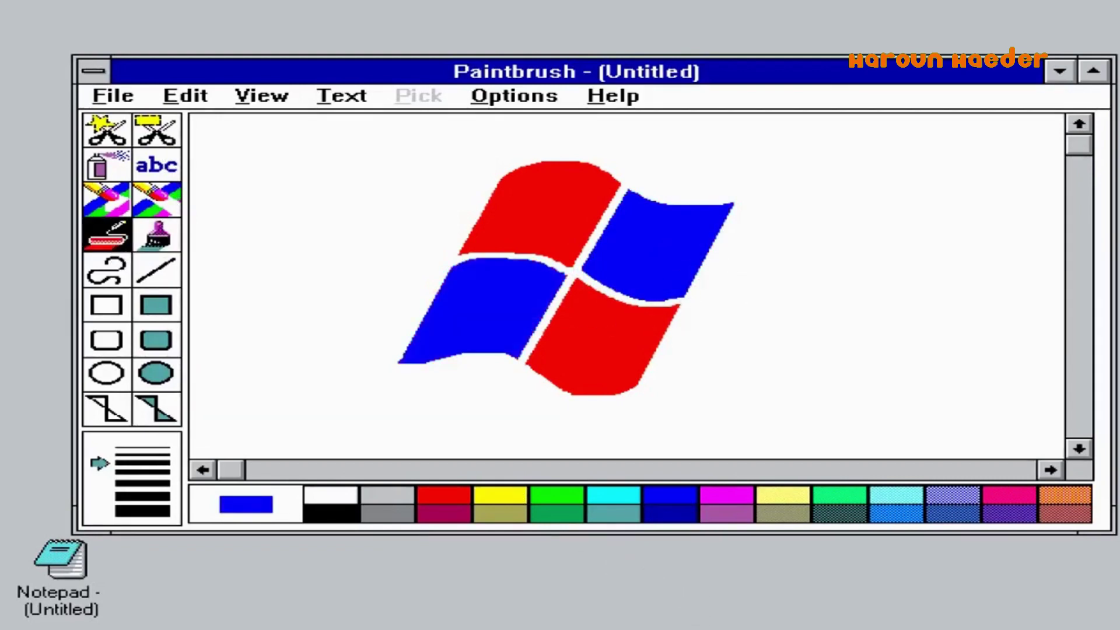
{"action": "left_click", "coordinate": [543, 497]}
{"action": "left_click", "coordinate": [666, 248]}
{"action": "left_click", "coordinate": [500, 497]}
{"action": "left_click", "coordinate": [636, 315]}
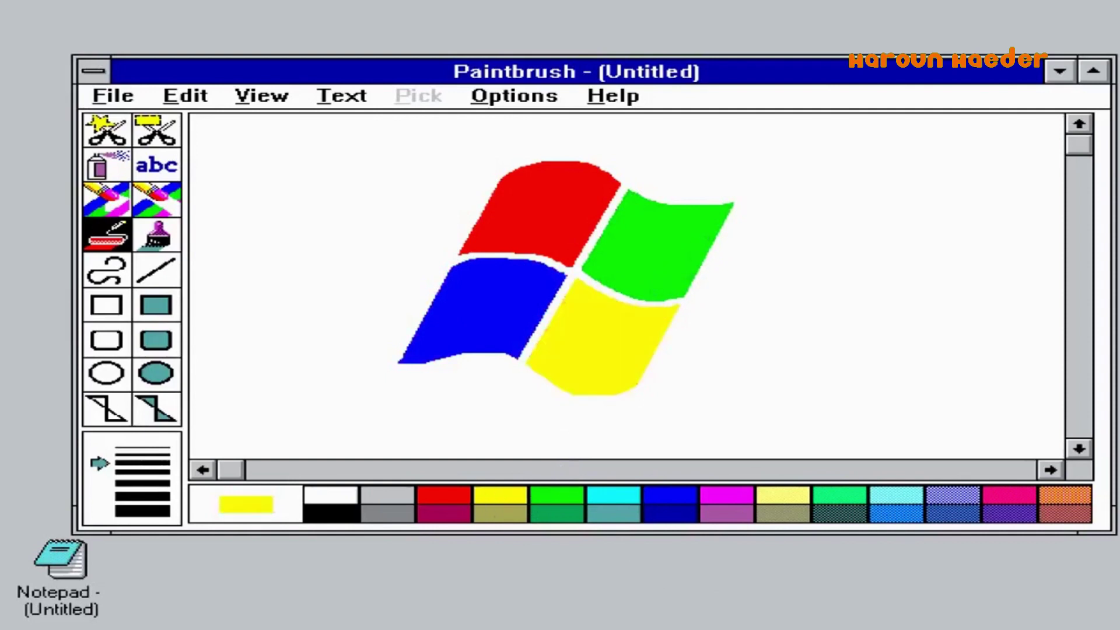
Draw a white circle outline centred on the point where the four panes meet.
{"action": "left_click", "coordinate": [107, 373]}
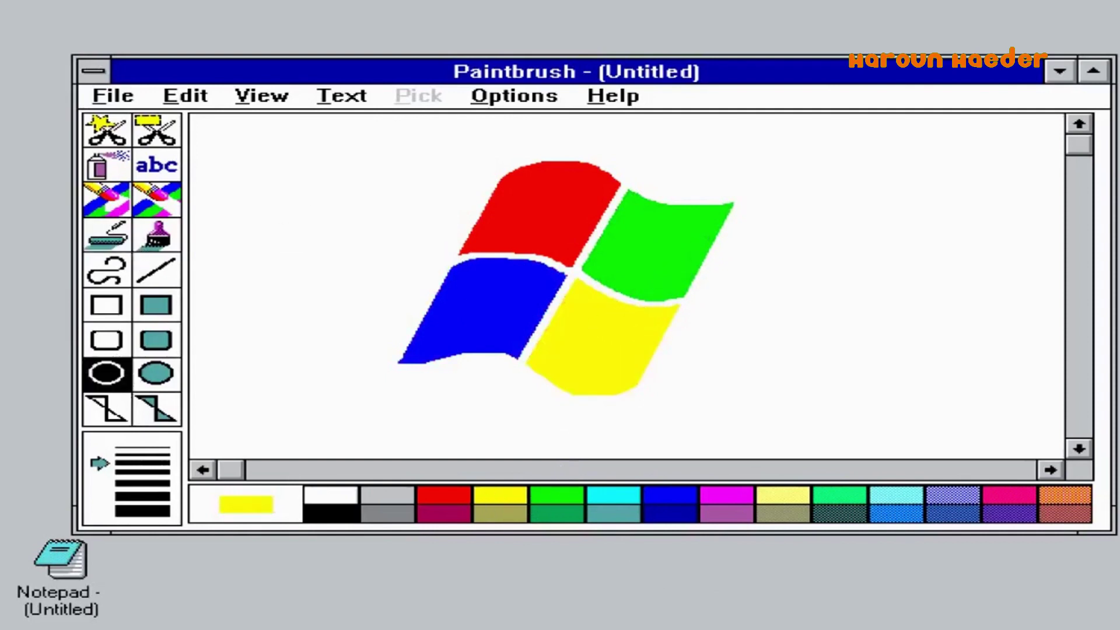
{"action": "left_click", "coordinate": [327, 495]}
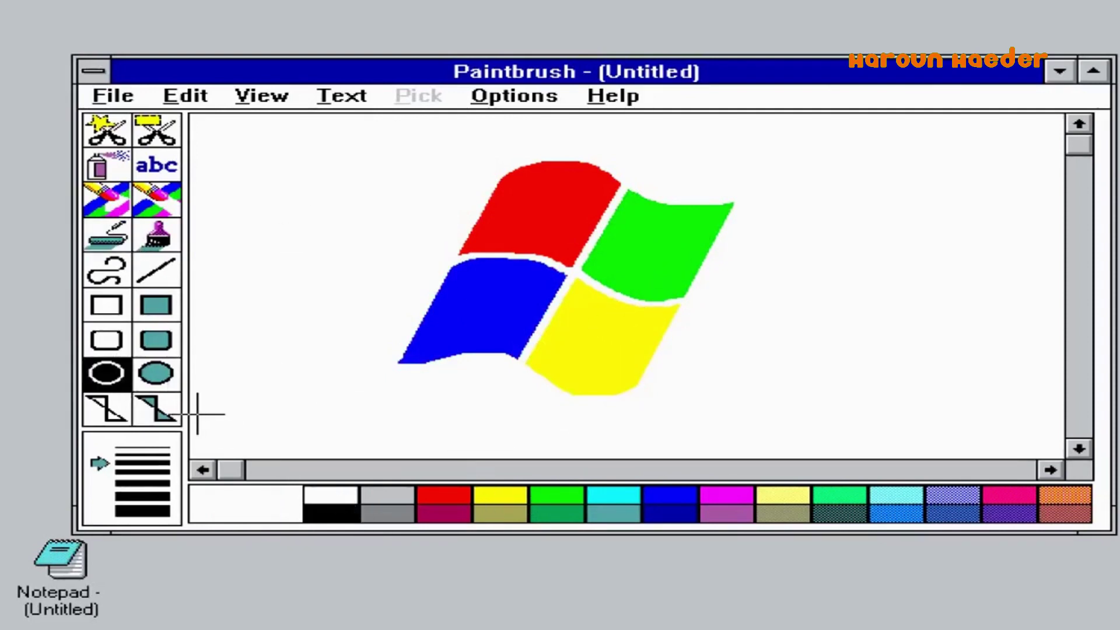
{"action": "left_click_drag", "start_coordinate": [518, 227], "coordinate": [629, 321]}
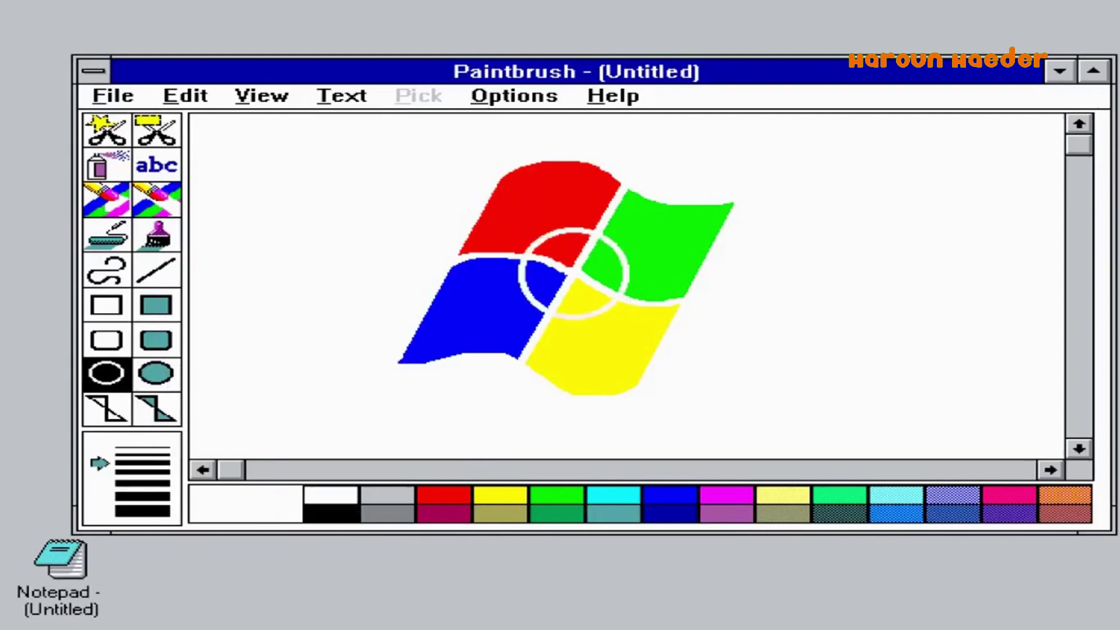
Fill the four coloured segments inside the central circle with white.
{"action": "left_click", "coordinate": [107, 235]}
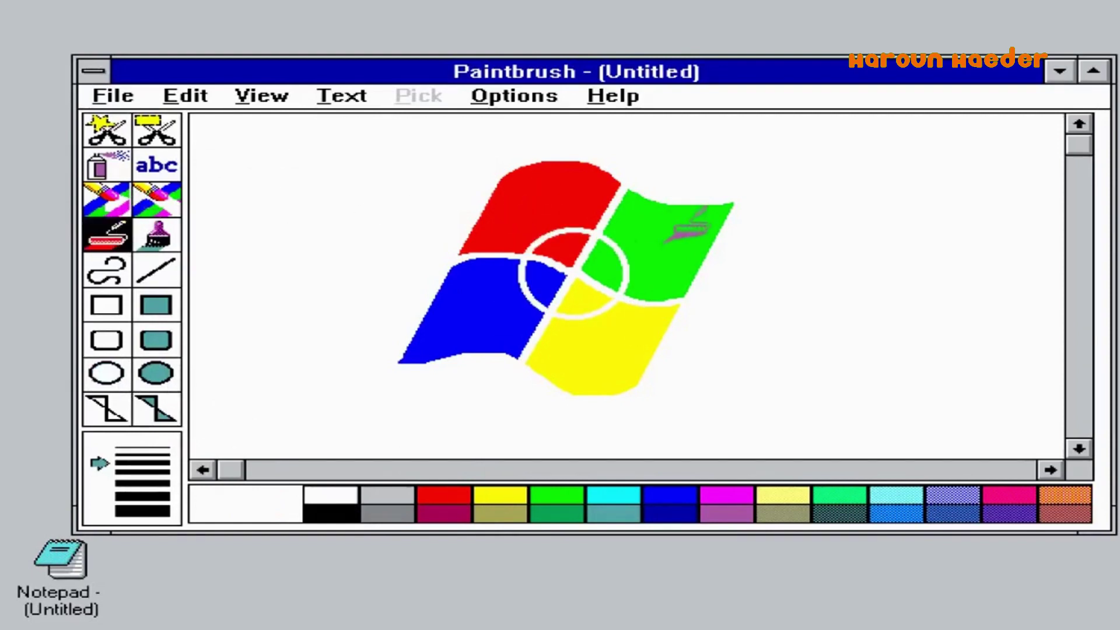
{"action": "left_click", "coordinate": [546, 248]}
{"action": "left_click", "coordinate": [604, 266]}
{"action": "left_click", "coordinate": [542, 286]}
{"action": "left_click", "coordinate": [572, 296]}
Undo the white fills inside the central circle and restore them.
{"action": "key", "text": "ctrl+z"}
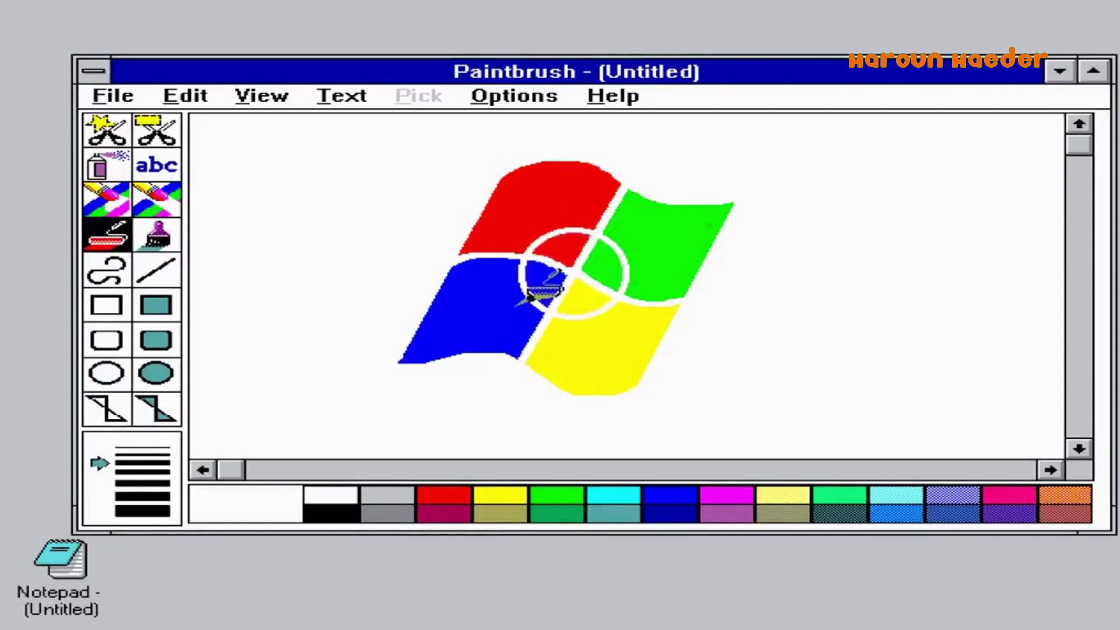
{"action": "key", "text": "ctrl+z"}
{"action": "key", "text": "ctrl+z"}
{"action": "key", "text": "ctrl+z"}
{"action": "key", "text": "ctrl+z"}
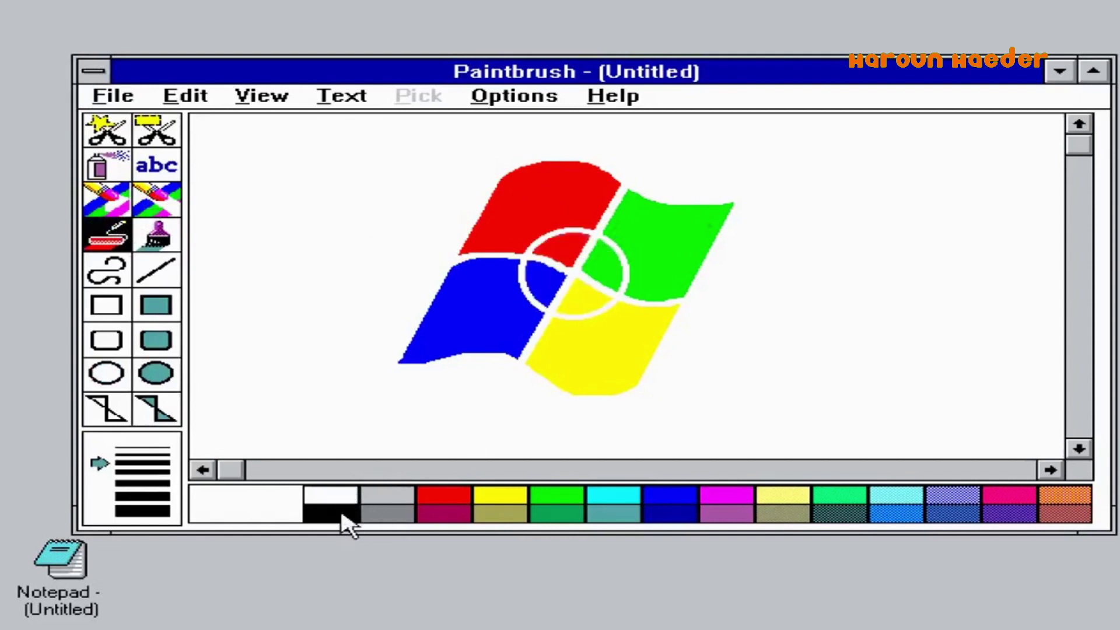
{"action": "key", "text": "ctrl+z"}
{"action": "key", "text": "ctrl+z"}
{"action": "left_click", "coordinate": [170, 97]}
{"action": "left_click", "coordinate": [193, 117]}
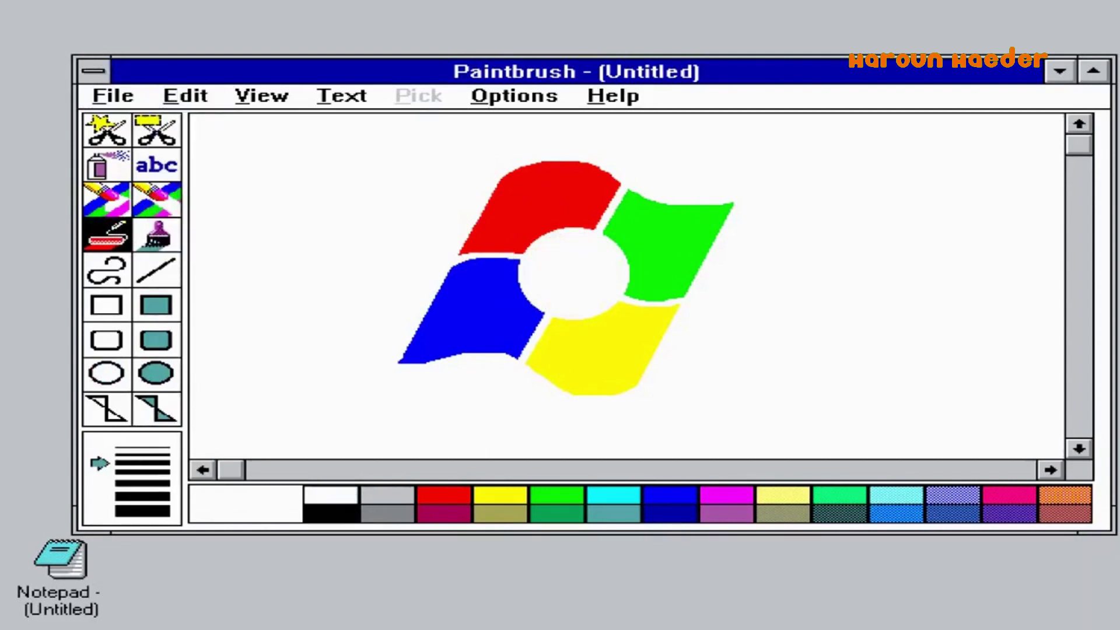
Undo the last white fill inside the central circle and refill its coloured segments with white.
{"action": "left_click", "coordinate": [178, 97]}
{"action": "left_click", "coordinate": [195, 120]}
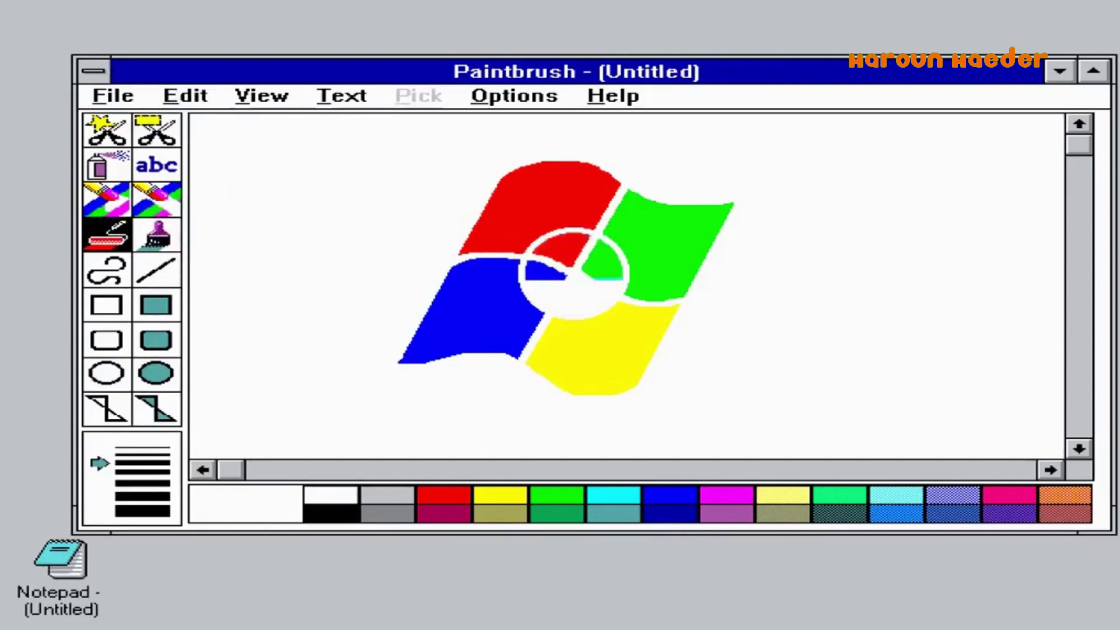
{"action": "left_click", "coordinate": [610, 304]}
{"action": "left_click", "coordinate": [545, 280]}
{"action": "left_click", "coordinate": [560, 252]}
{"action": "left_click", "coordinate": [612, 257]}
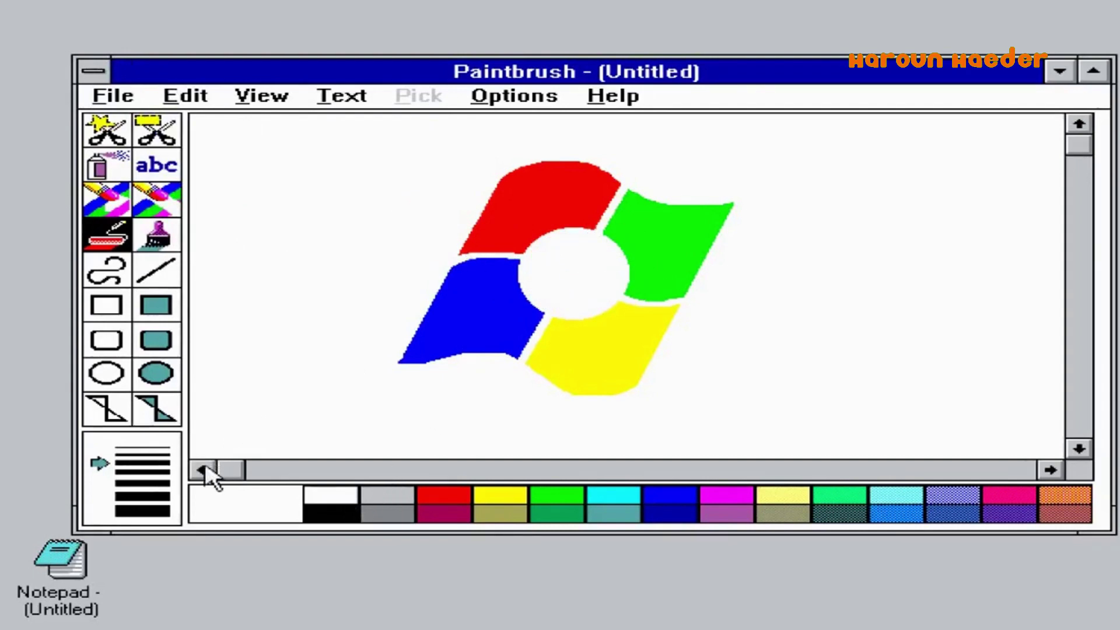
Fill the background around the flag with black and outline four segments inside the central circle with white brush strokes.
{"action": "left_click", "coordinate": [336, 513]}
{"action": "left_click", "coordinate": [350, 345]}
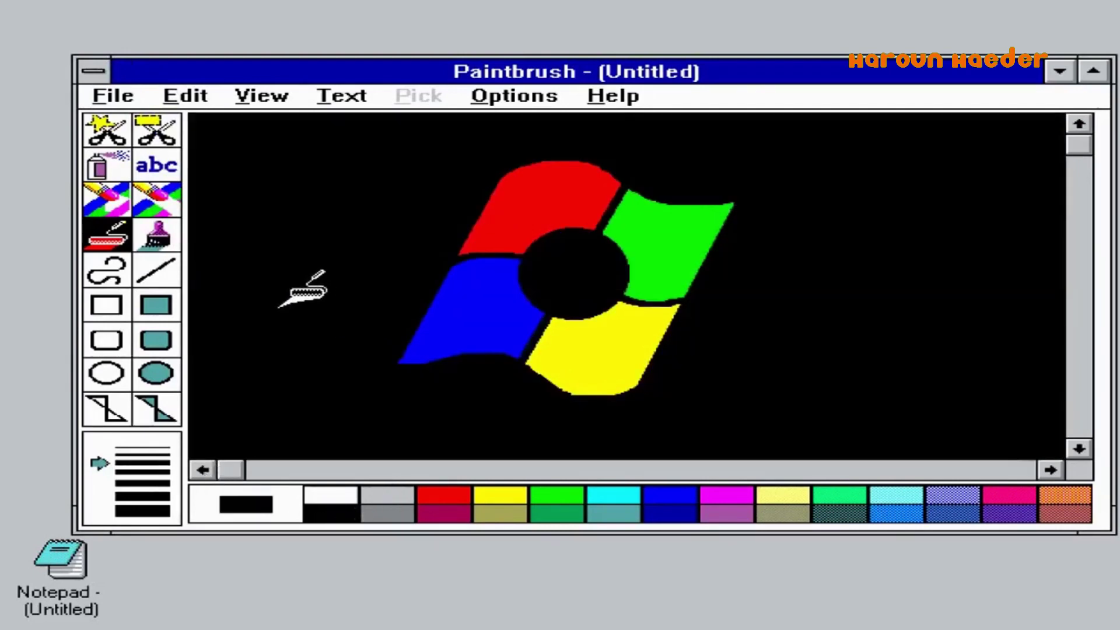
{"action": "left_click", "coordinate": [156, 237]}
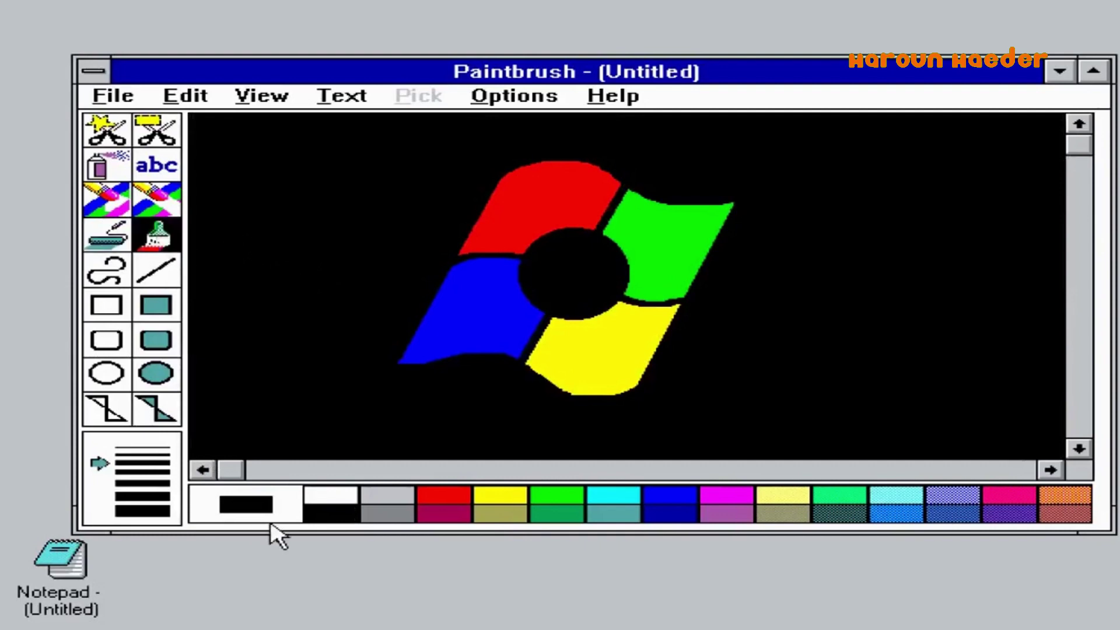
{"action": "left_click", "coordinate": [330, 497]}
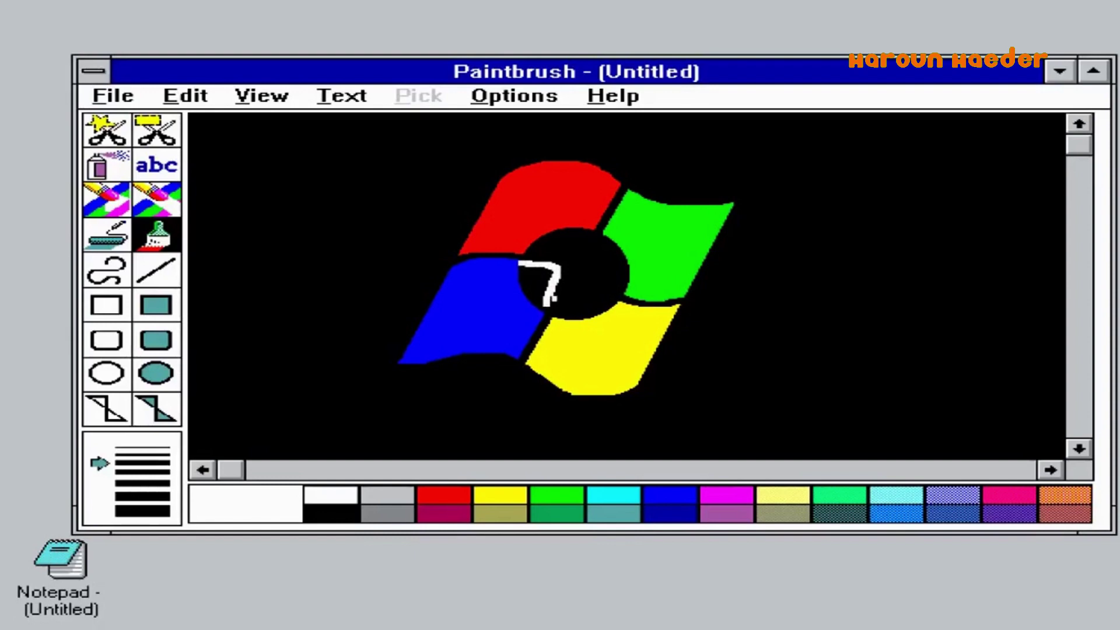
{"action": "left_click_drag", "start_coordinate": [551, 304], "coordinate": [577, 283]}
{"action": "key", "text": "ctrl+z"}
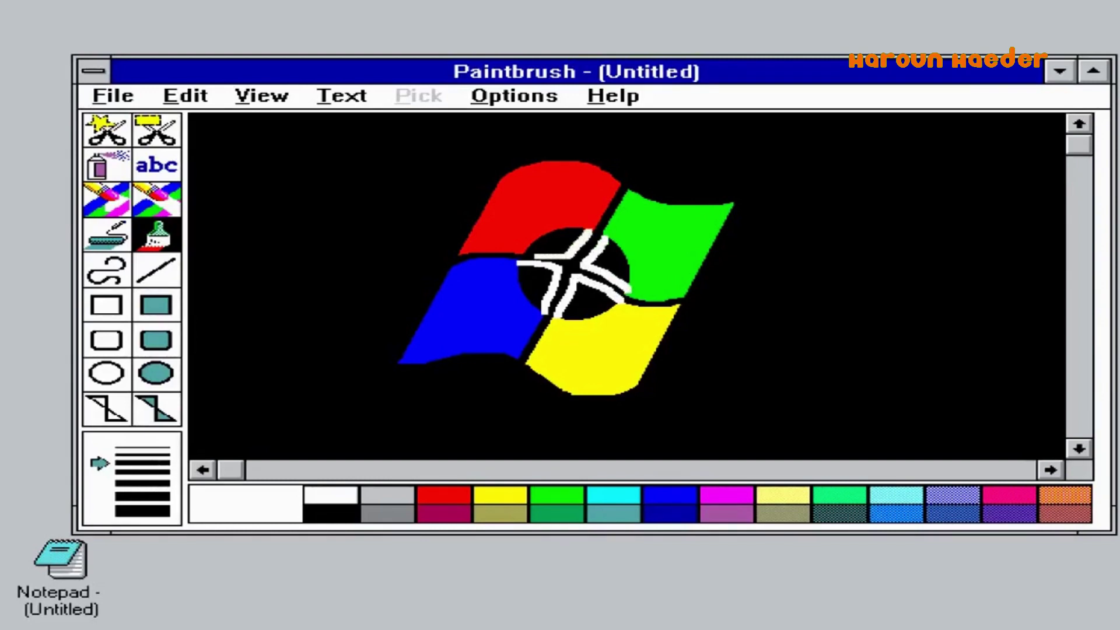
Fill the outlined segments inside the central circle with white, leaving the black cross between them.
{"action": "left_click", "coordinate": [106, 234]}
{"action": "left_click", "coordinate": [581, 234]}
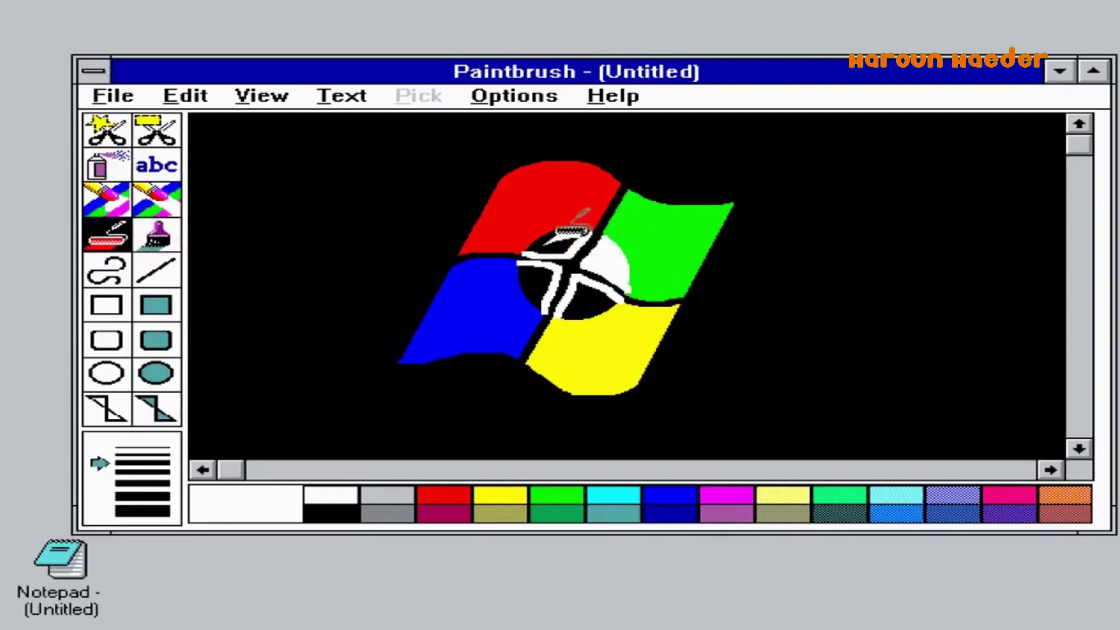
{"action": "left_click", "coordinate": [545, 281]}
{"action": "left_click", "coordinate": [589, 297]}
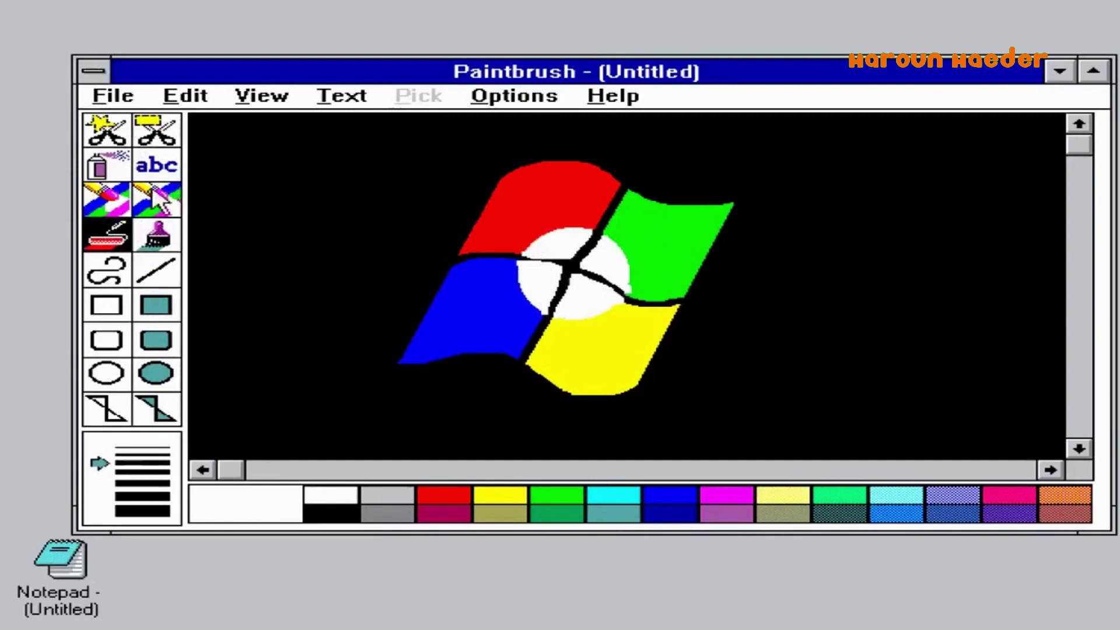
Maximize the Paintbrush window.
{"action": "left_click", "coordinate": [157, 233]}
{"action": "left_click", "coordinate": [542, 470]}
{"action": "left_click", "coordinate": [558, 496]}
{"action": "left_click_drag", "start_coordinate": [1028, 470], "coordinate": [231, 470]}
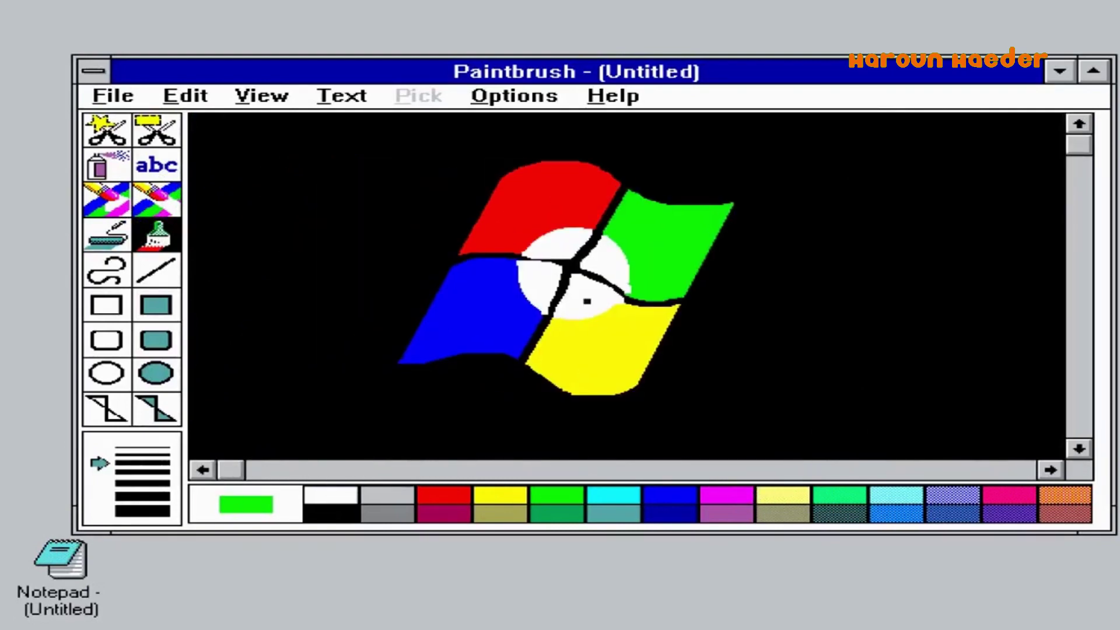
{"action": "left_click", "coordinate": [1093, 71]}
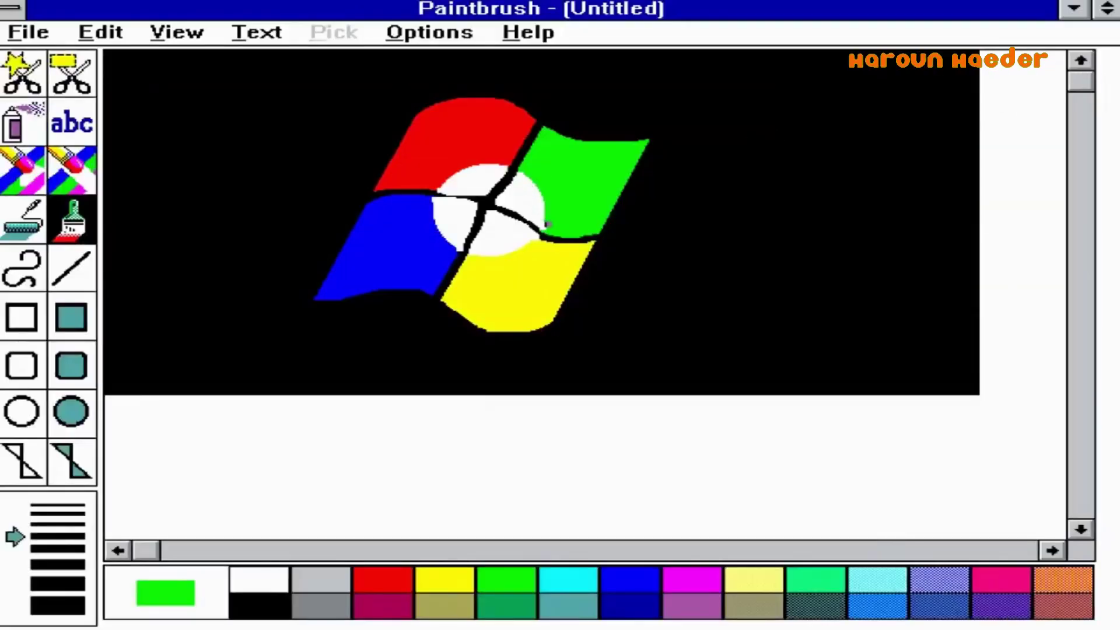
{"action": "left_click", "coordinate": [630, 579]}
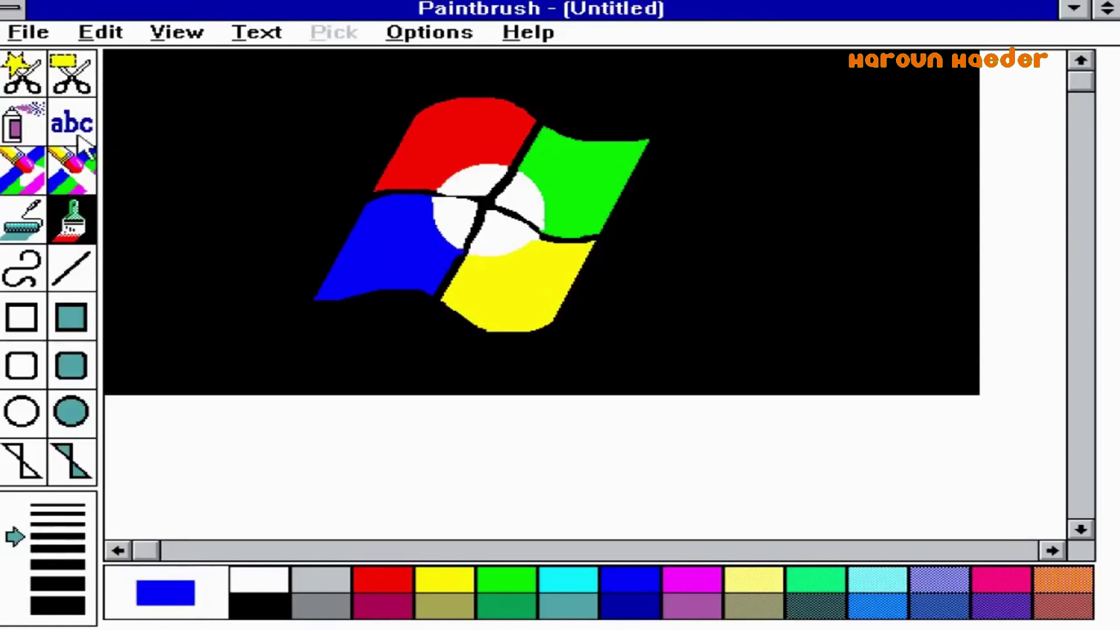
Fill the circle's segments with lighter tints: sea green on the green pane, light cyan on the blue and pale yellow on the yellow.
{"action": "left_click", "coordinate": [24, 217]}
{"action": "left_click", "coordinate": [826, 580]}
{"action": "left_click", "coordinate": [528, 193]}
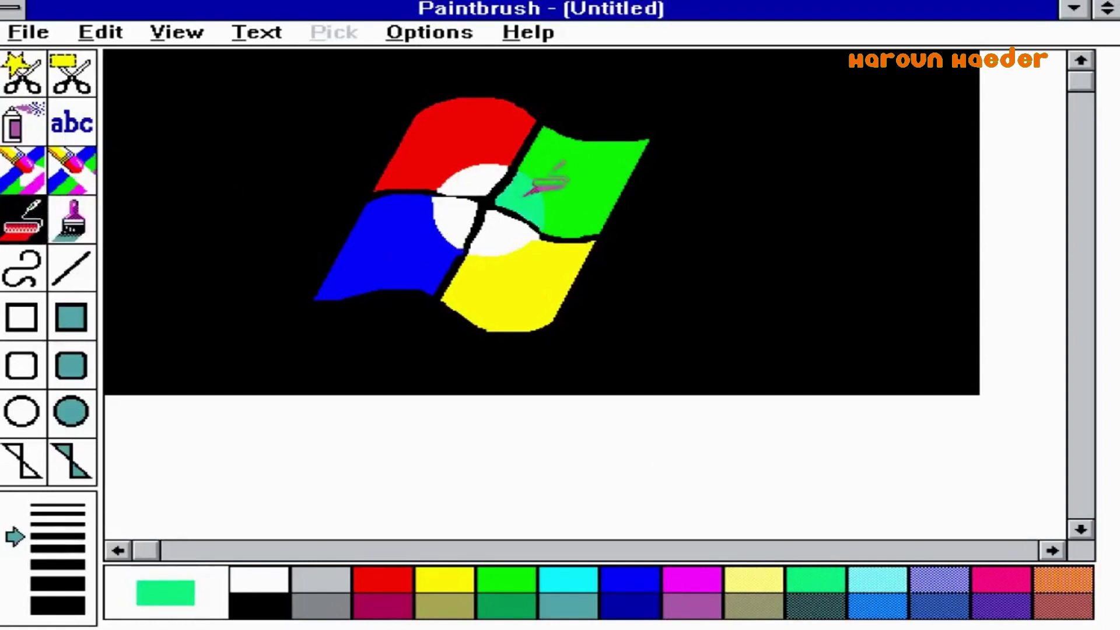
{"action": "left_click", "coordinate": [879, 581]}
{"action": "left_click", "coordinate": [446, 216]}
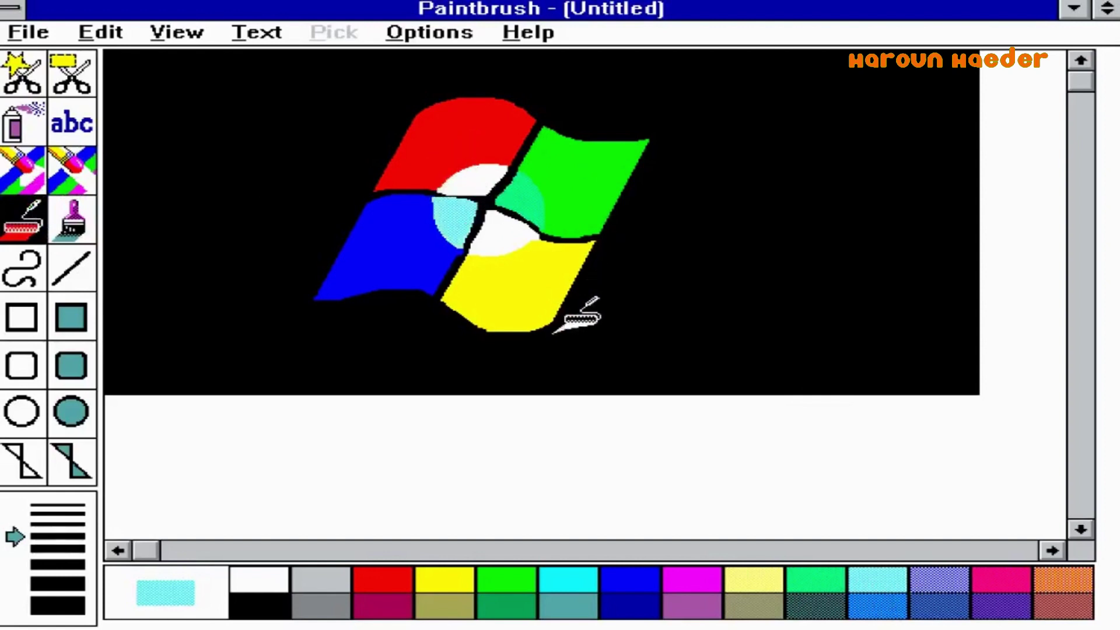
{"action": "left_click", "coordinate": [750, 581]}
{"action": "left_click", "coordinate": [502, 231]}
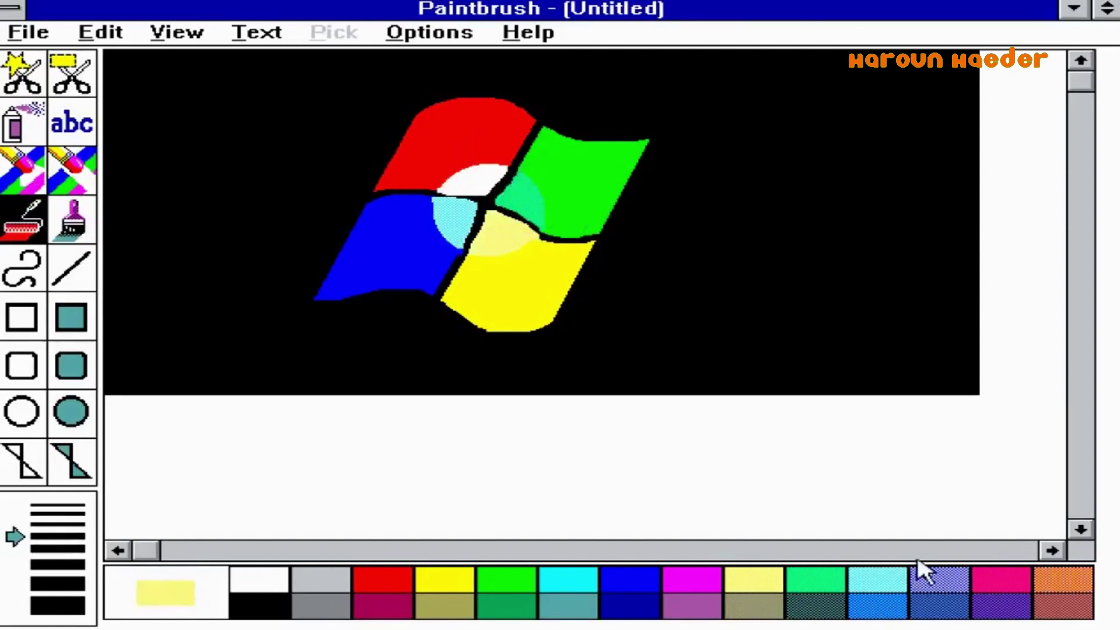
Fill the unpainted white canvas area around the black background with black.
{"action": "left_click", "coordinate": [245, 610]}
{"action": "left_click", "coordinate": [306, 550]}
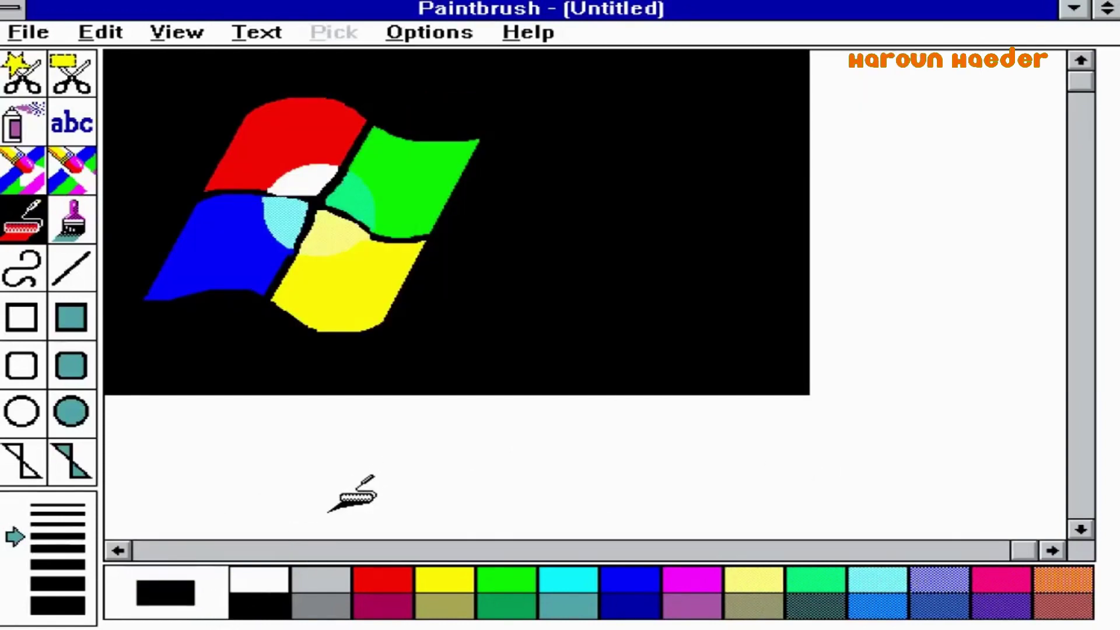
{"action": "left_click", "coordinate": [329, 512]}
Select a rectangular area around the whole flag and move it to the centre of the canvas.
{"action": "left_click", "coordinate": [72, 123]}
{"action": "left_click", "coordinate": [71, 73]}
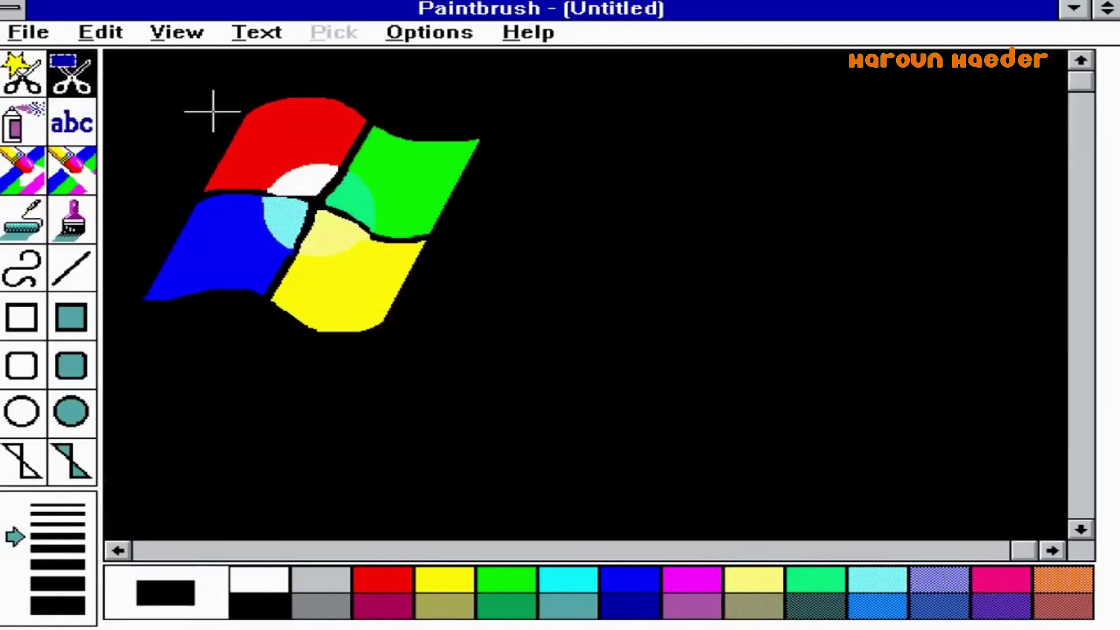
{"action": "left_click_drag", "start_coordinate": [555, 414], "coordinate": [106, 64]}
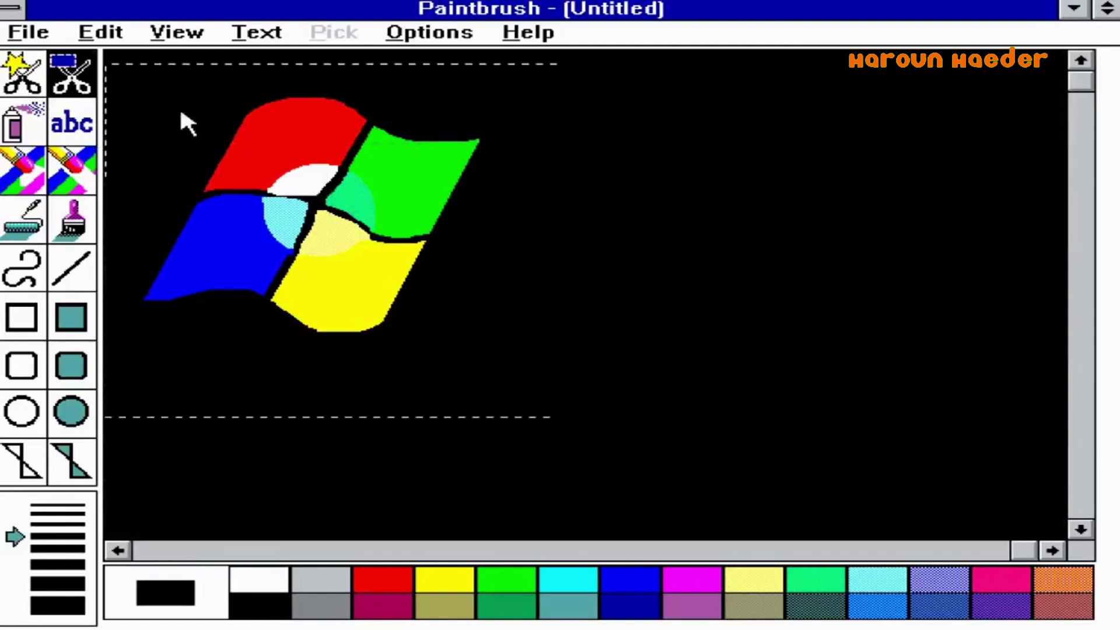
{"action": "left_click_drag", "start_coordinate": [362, 228], "coordinate": [611, 300]}
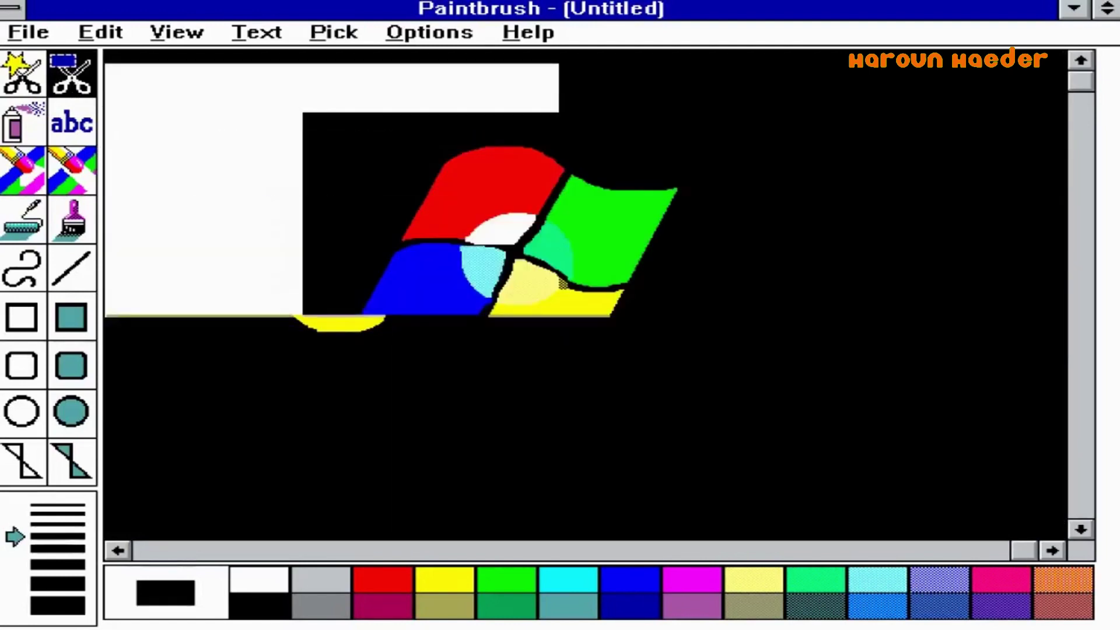
Fill the white area left behind by the moved flag with black.
{"action": "left_click", "coordinate": [23, 220]}
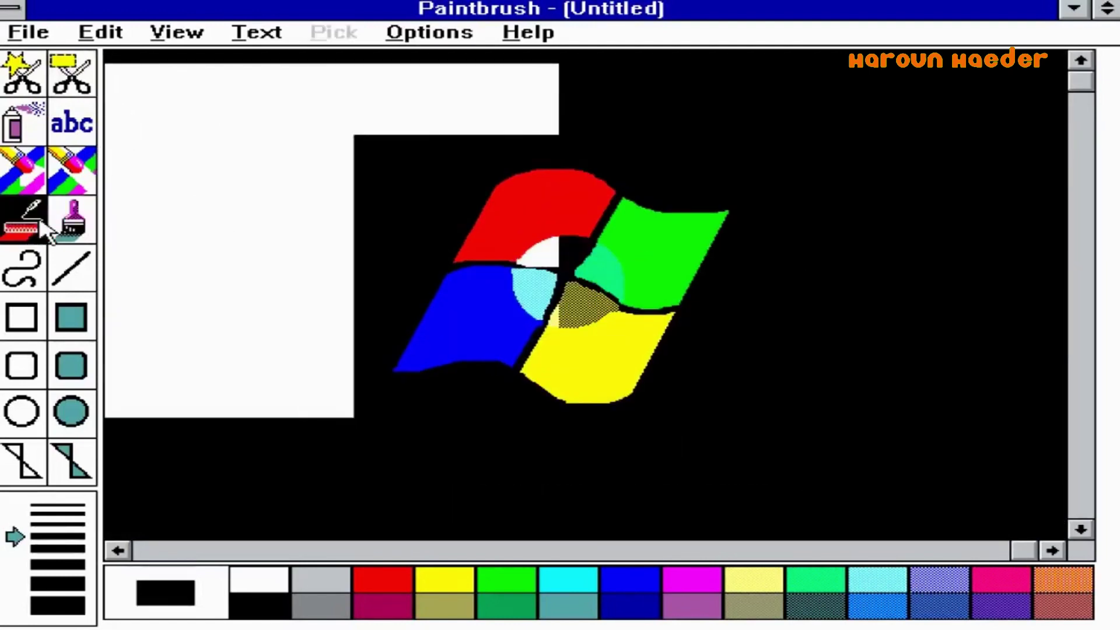
{"action": "left_click", "coordinate": [175, 201]}
{"action": "key", "text": "ctrl+z"}
{"action": "left_click", "coordinate": [342, 244]}
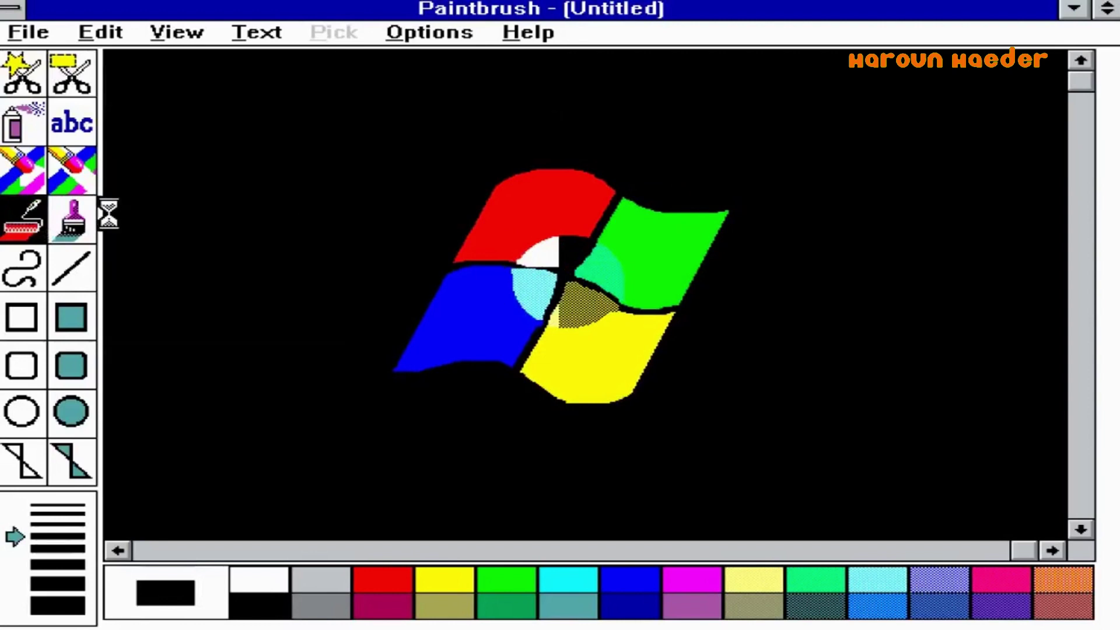
Brush over the darkened part of the yellow pane's circle segment with pale yellow.
{"action": "left_click", "coordinate": [87, 220]}
{"action": "left_click", "coordinate": [102, 32]}
{"action": "left_click", "coordinate": [119, 56]}
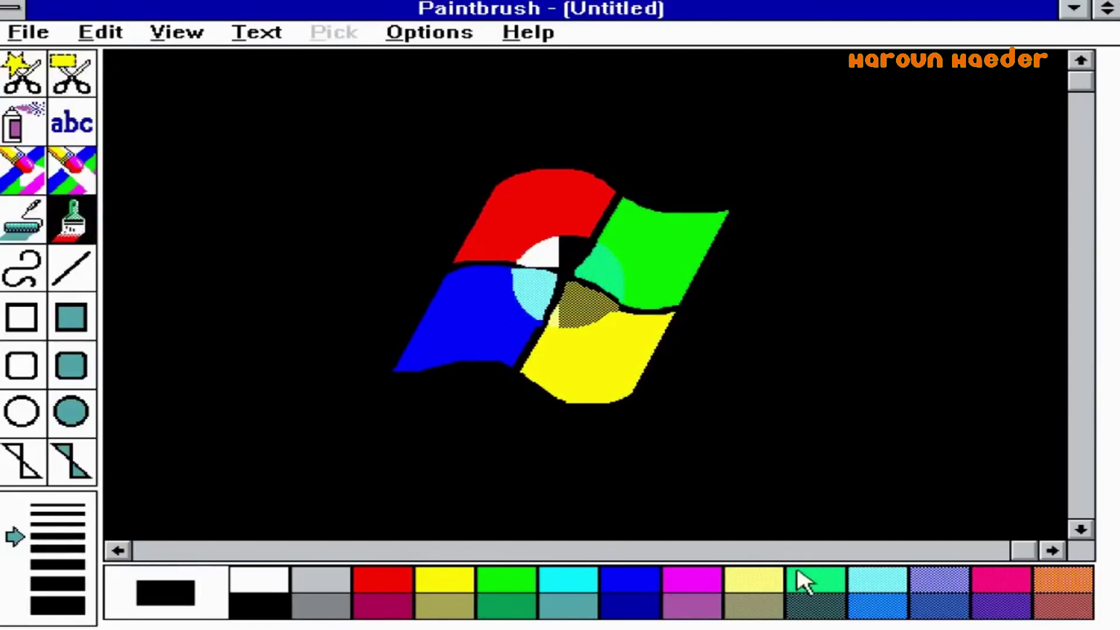
{"action": "left_click", "coordinate": [753, 580]}
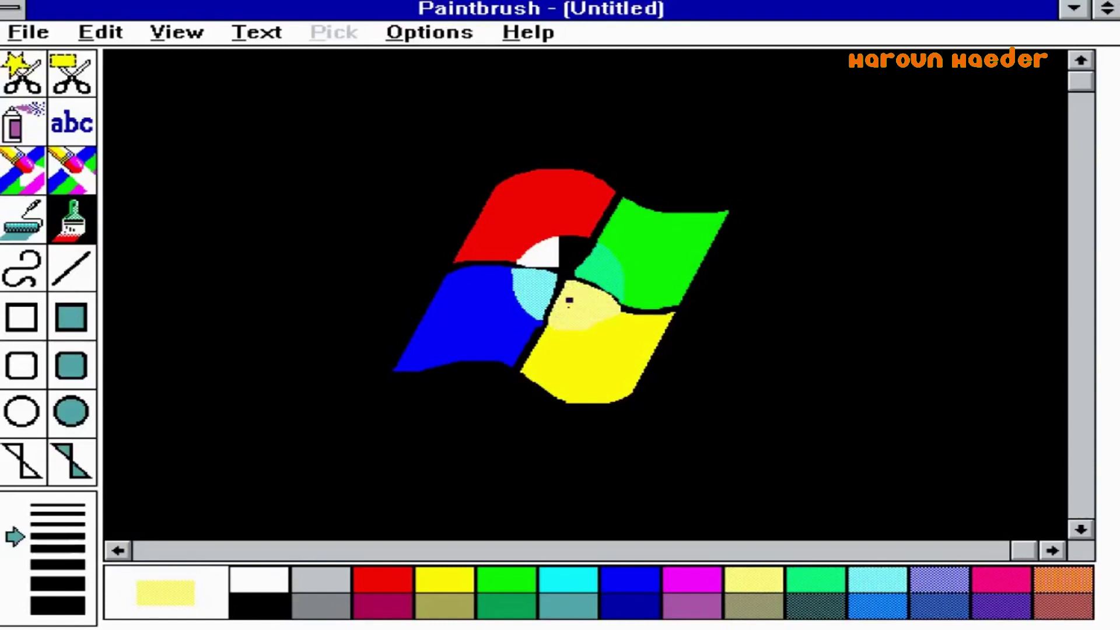
Repair the black part of the red pane's circle segment by outlining it and filling it with white.
{"action": "left_click", "coordinate": [272, 581]}
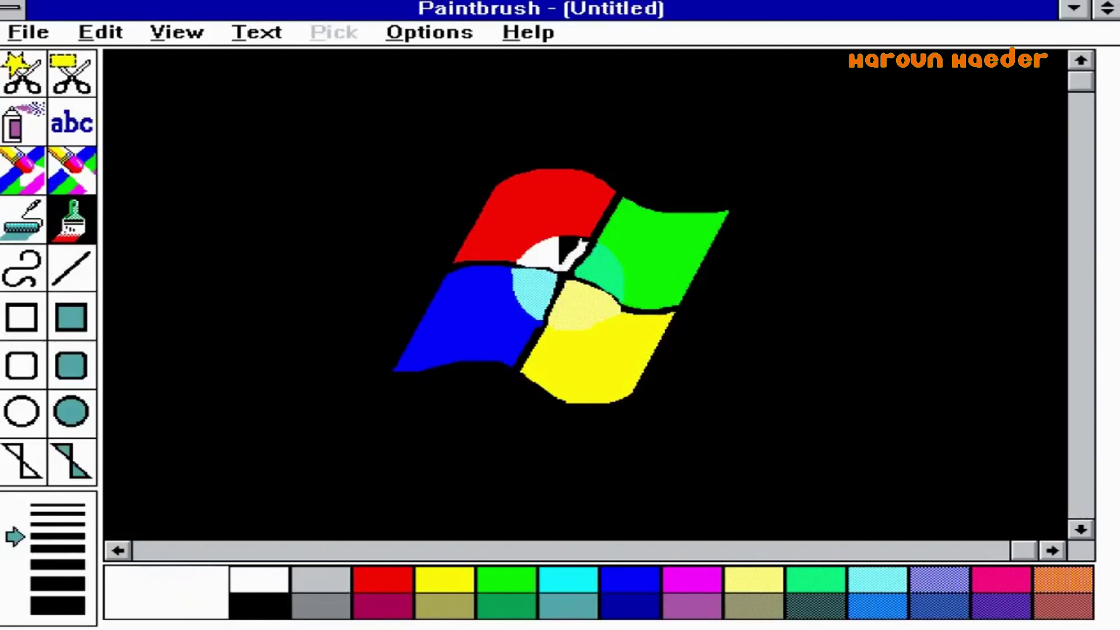
{"action": "left_click", "coordinate": [34, 221]}
{"action": "left_click", "coordinate": [575, 245]}
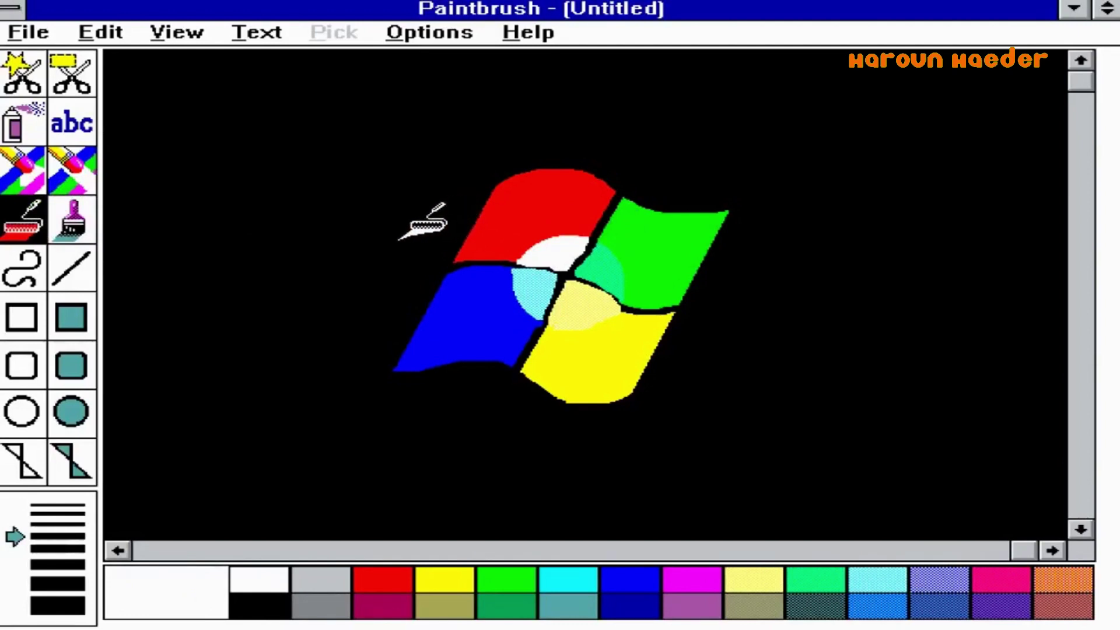
Write "Windows Vista" freehand in white with the brush below the flag.
{"action": "left_click", "coordinate": [89, 221]}
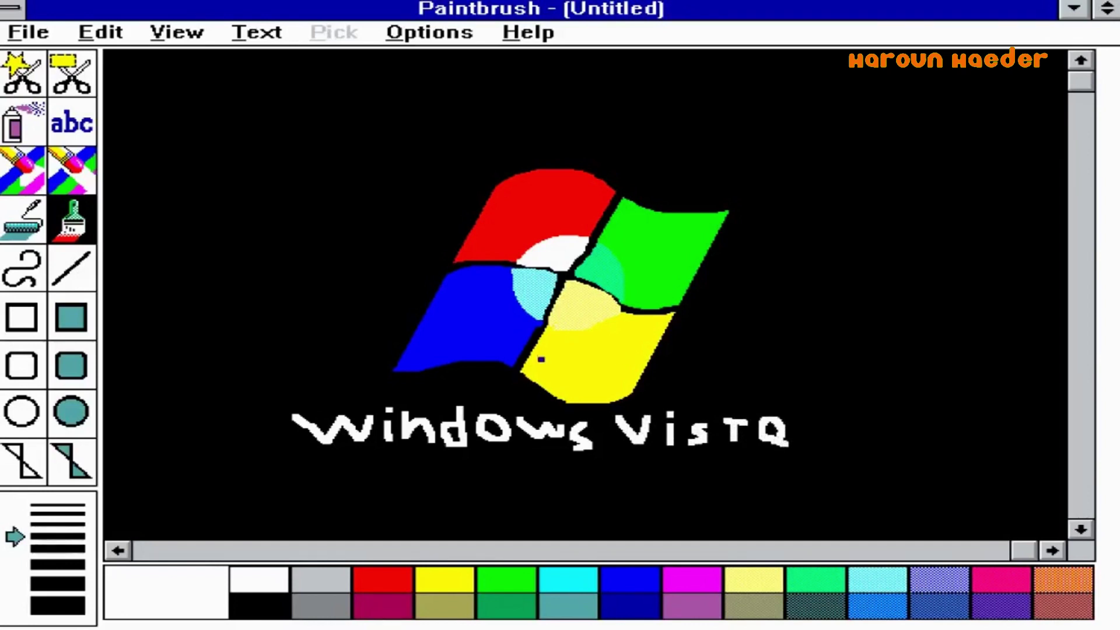
Minimize Paintbrush, restore the untitled Notepad window and begin a note starting with "t".
{"action": "left_click", "coordinate": [1077, 10]}
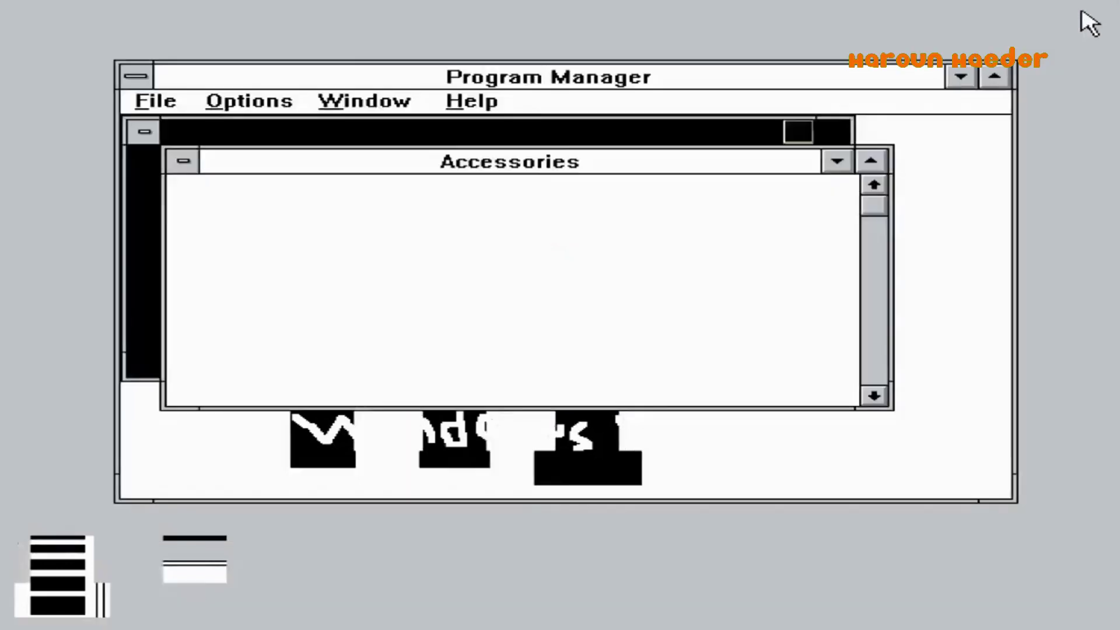
{"action": "double_click", "coordinate": [64, 578]}
{"action": "left_click_drag", "start_coordinate": [443, 246], "coordinate": [11, 70]}
{"action": "type", "text": "t"}
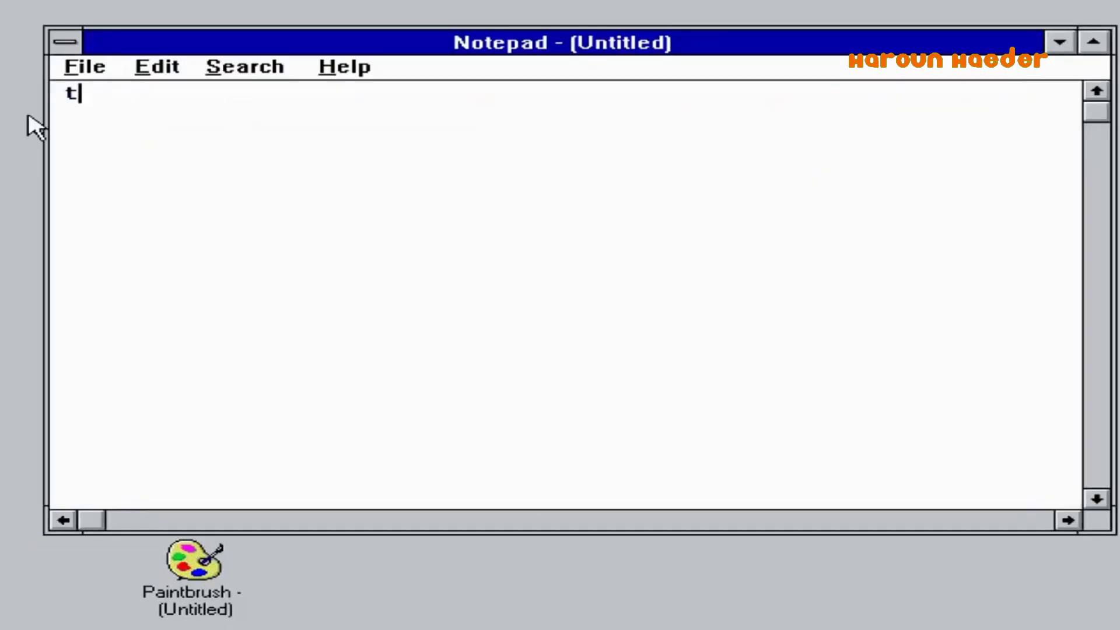